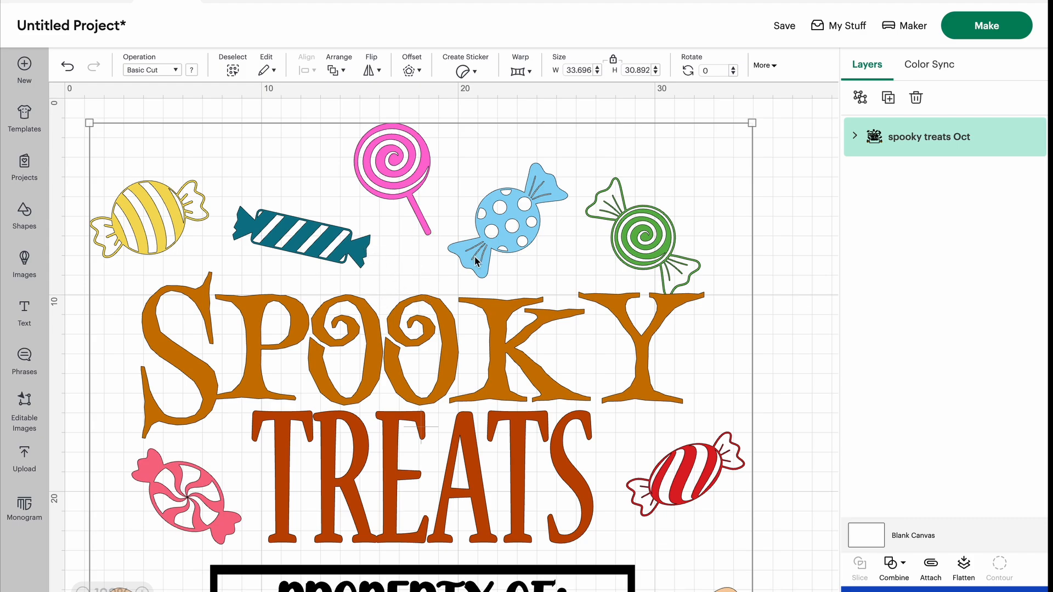
# - Set the width of the whole spooky treats design to 30 cm and deselect it
pyautogui.click(579, 69)
pyautogui.write('30')
pyautogui.press('Tab')
pyautogui.click(734, 240)
pyautogui.click(573, 283)
pyautogui.click(766, 278)
pyautogui.scroll(-4, 539, 322)
pyautogui.scroll(3, 539, 316)
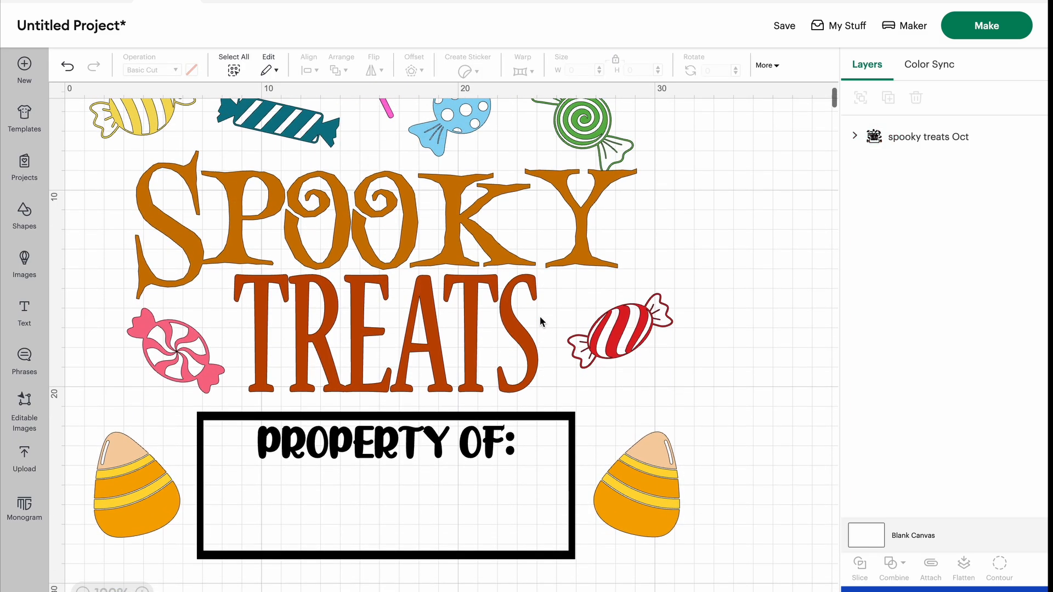
# - Ungroup the spooky treats design and move the green swirl candy slightly up, away from the letter Y
pyautogui.click(520, 243)
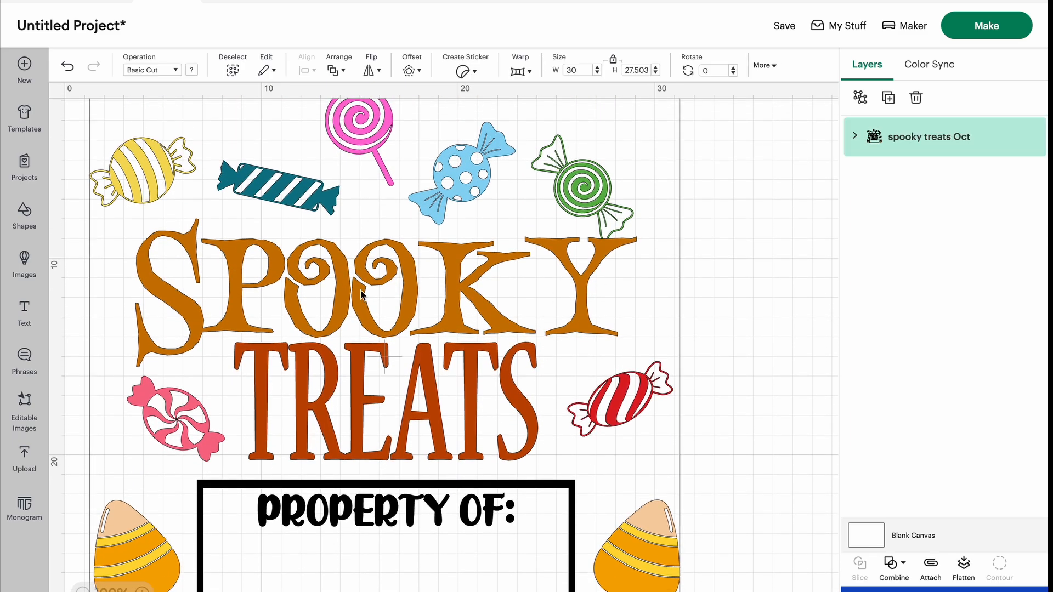
pyautogui.click(861, 98)
pyautogui.click(811, 187)
pyautogui.click(600, 196)
pyautogui.moveTo(600, 196); pyautogui.dragTo(604, 180)
# - Examine the separate pieces of the design: the SPOOKY and TREATS words, the frame and the surrounding candies
pyautogui.click(545, 292)
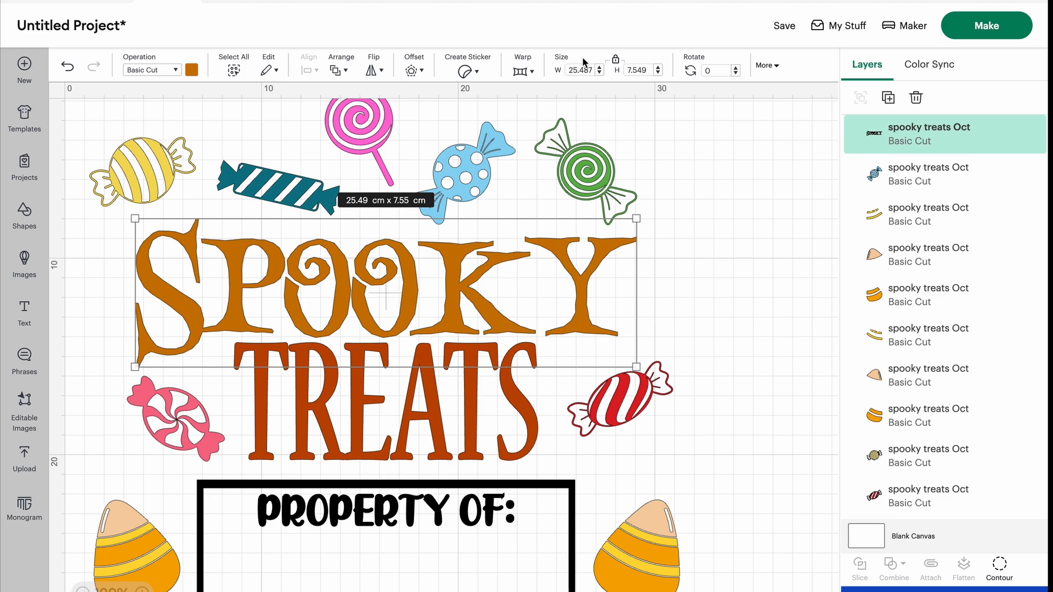
pyautogui.click(362, 417)
pyautogui.scroll(-3, 406, 391)
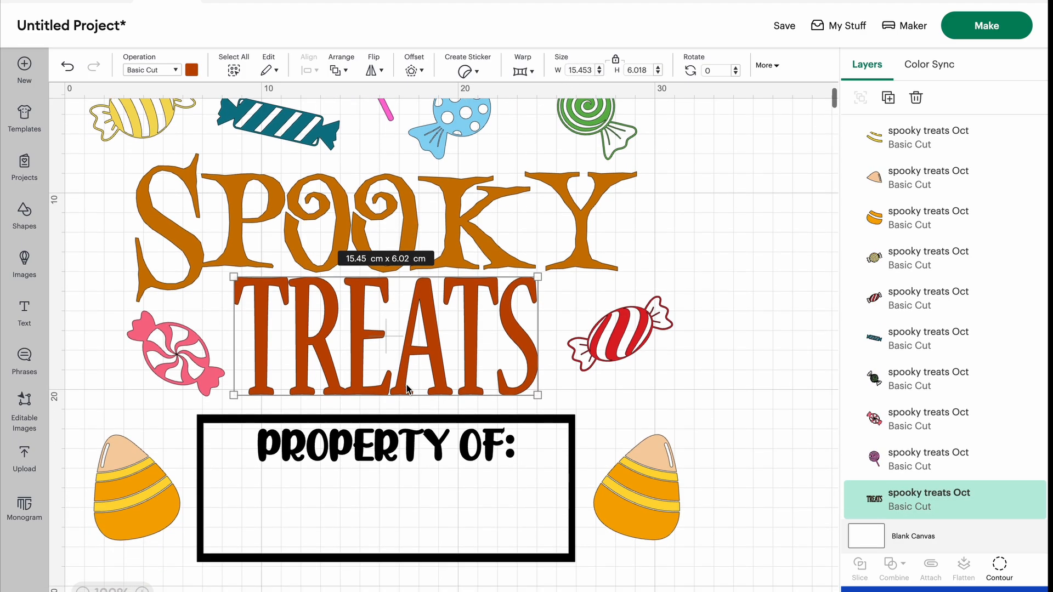
pyautogui.click(405, 412)
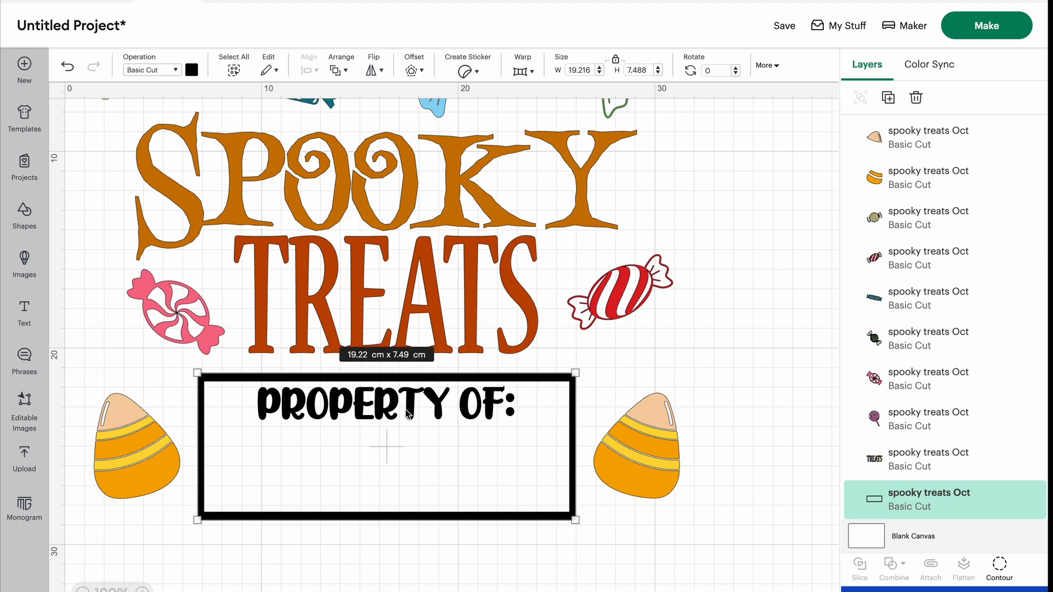
pyautogui.scroll(2, 656, 325)
pyautogui.scroll(2, 655, 324)
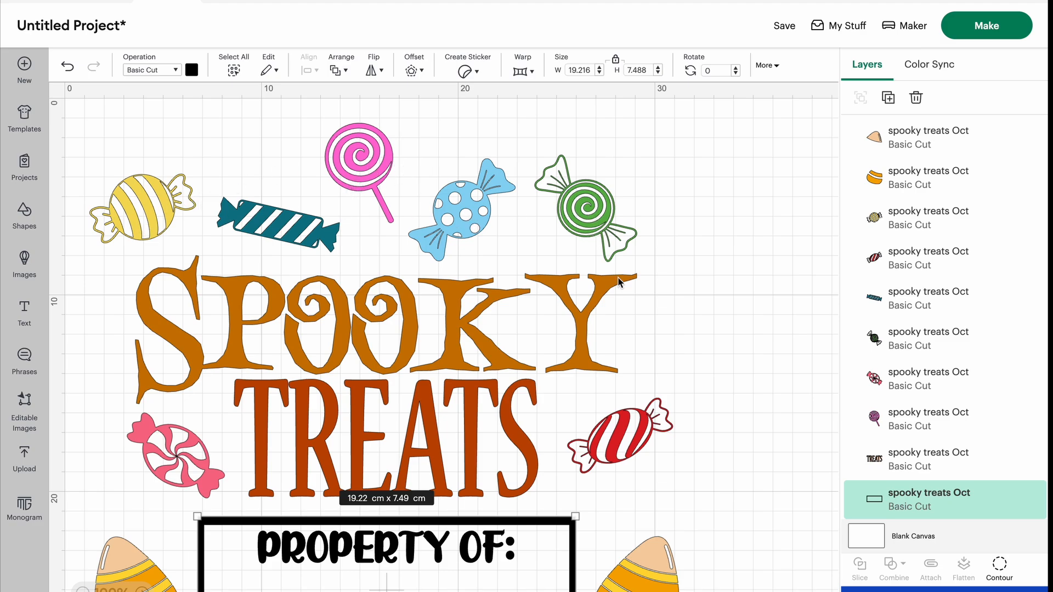
pyautogui.scroll(-5, 457, 255)
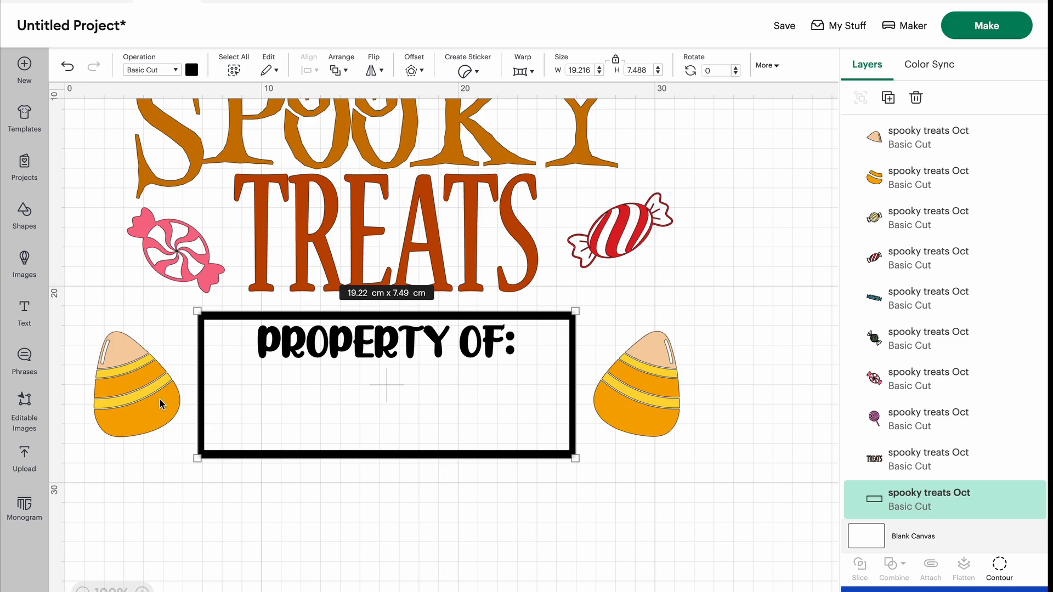
pyautogui.scroll(5, 614, 354)
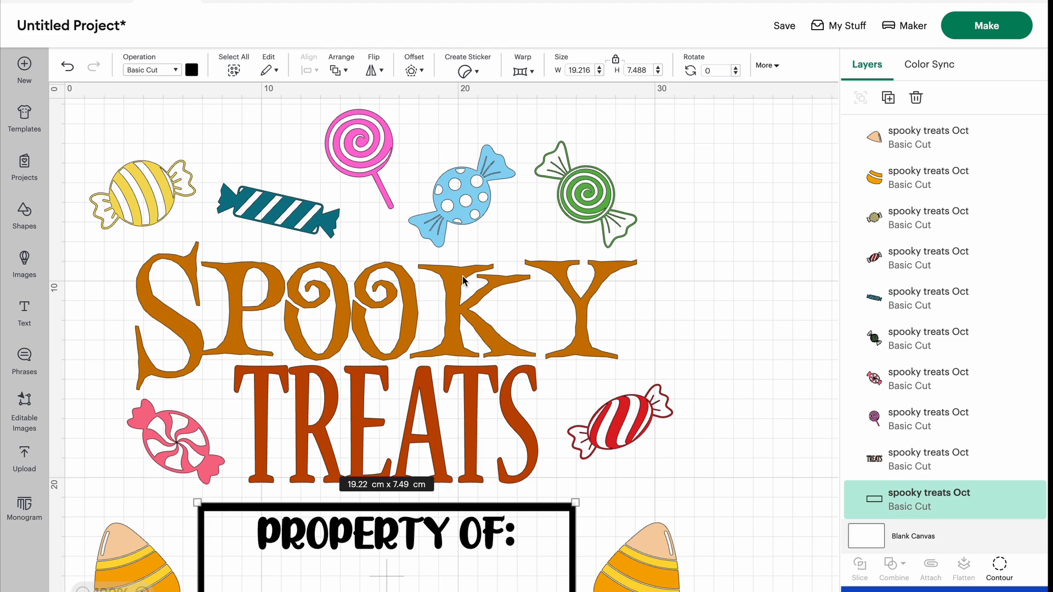
pyautogui.scroll(-5, 460, 244)
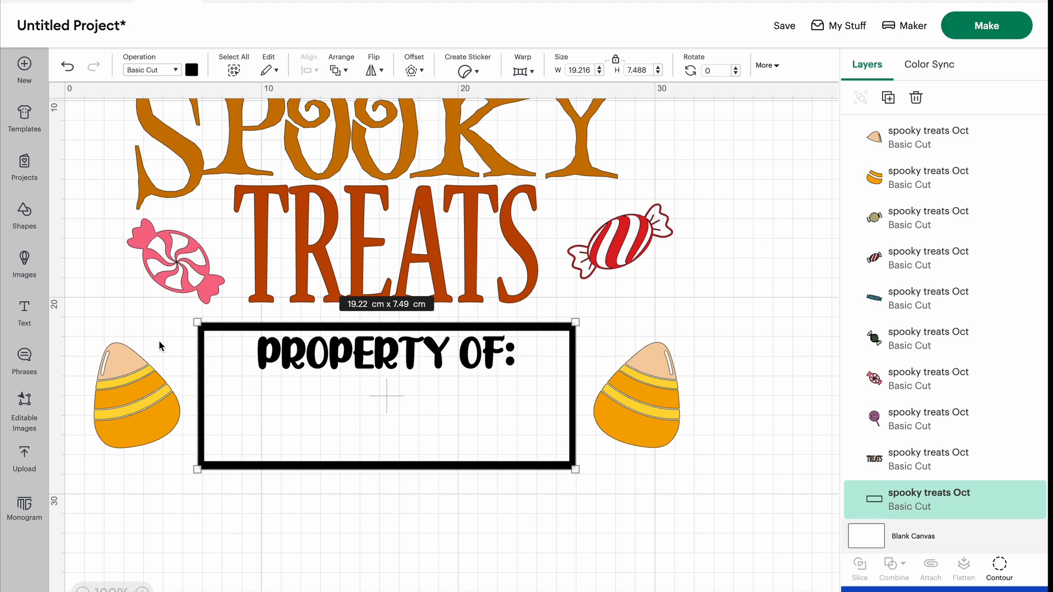
# - Add a text object inside the black frame under PROPERTY OF: and enter the owner's first name
pyautogui.click(24, 310)
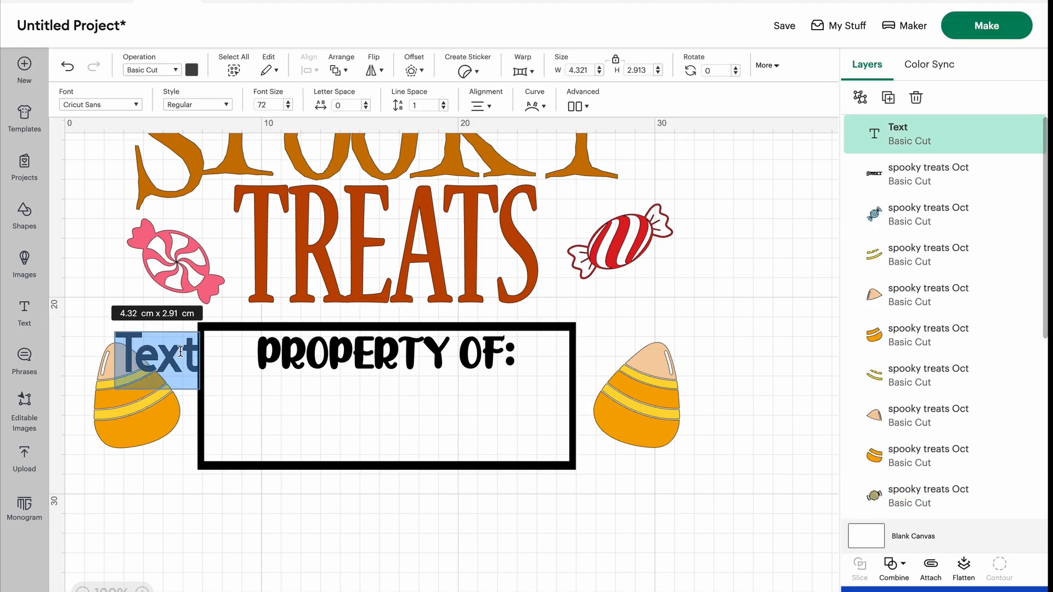
pyautogui.click(158, 357)
pyautogui.click(179, 512)
pyautogui.moveTo(170, 357); pyautogui.dragTo(317, 422)
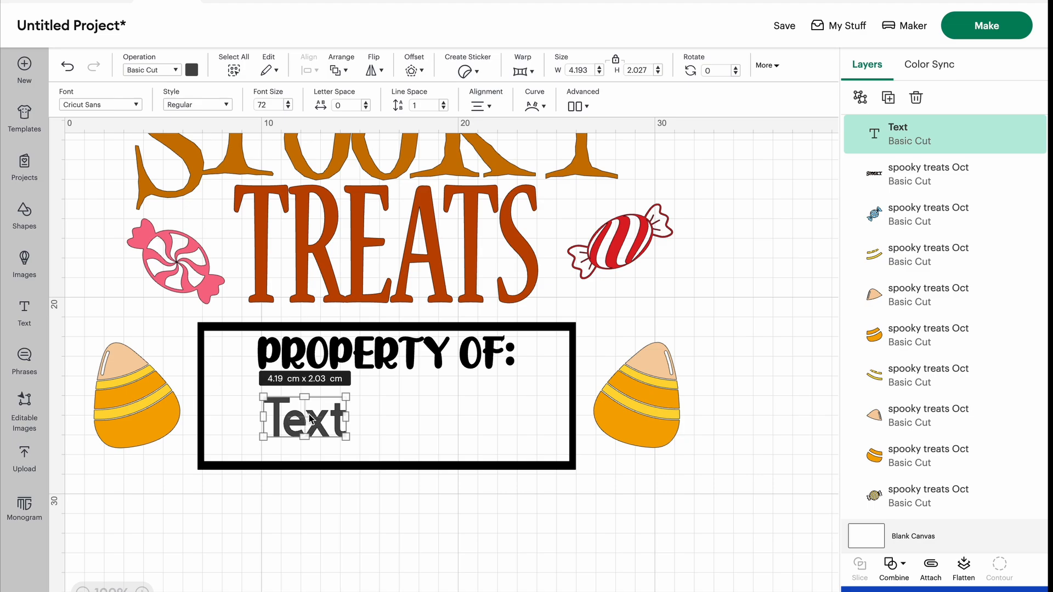
pyautogui.doubleClick(309, 417)
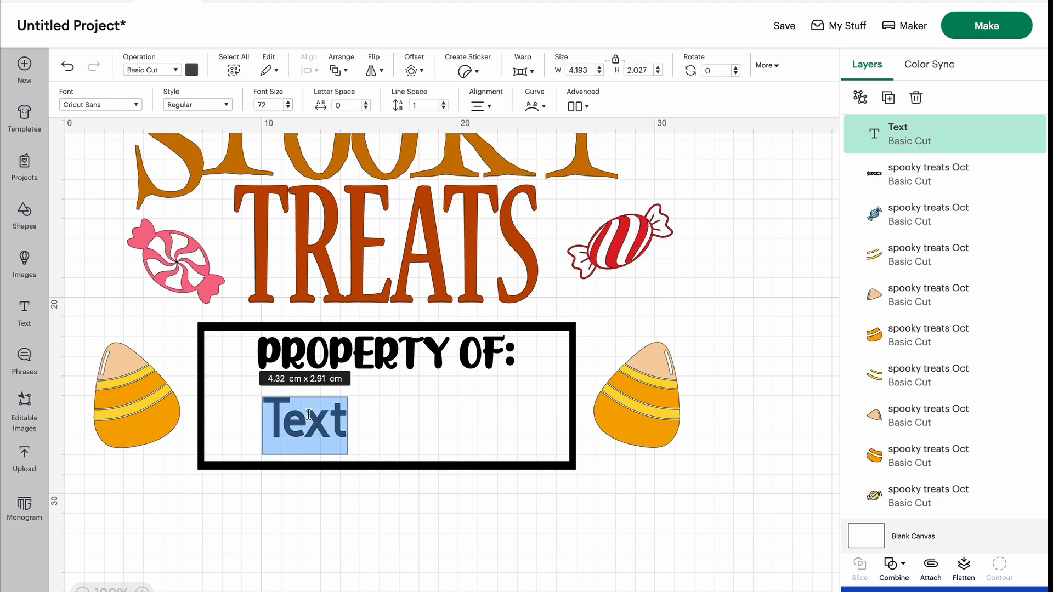
pyautogui.write('Thomas')
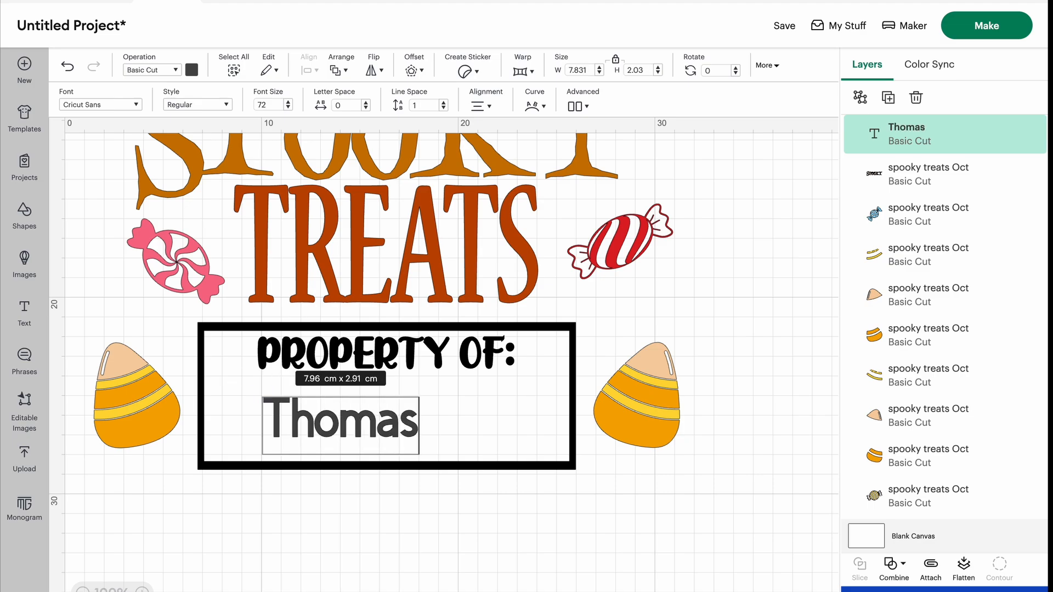
# - Find the Night Mare system font and apply it to the name text
pyautogui.click(101, 104)
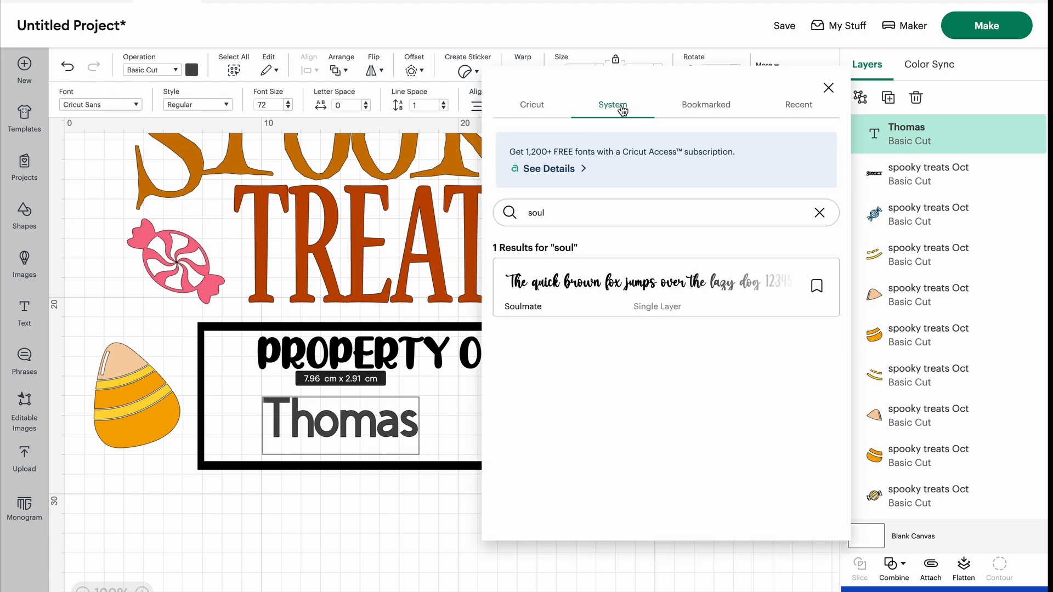
pyautogui.doubleClick(537, 212)
pyautogui.write('night mare')
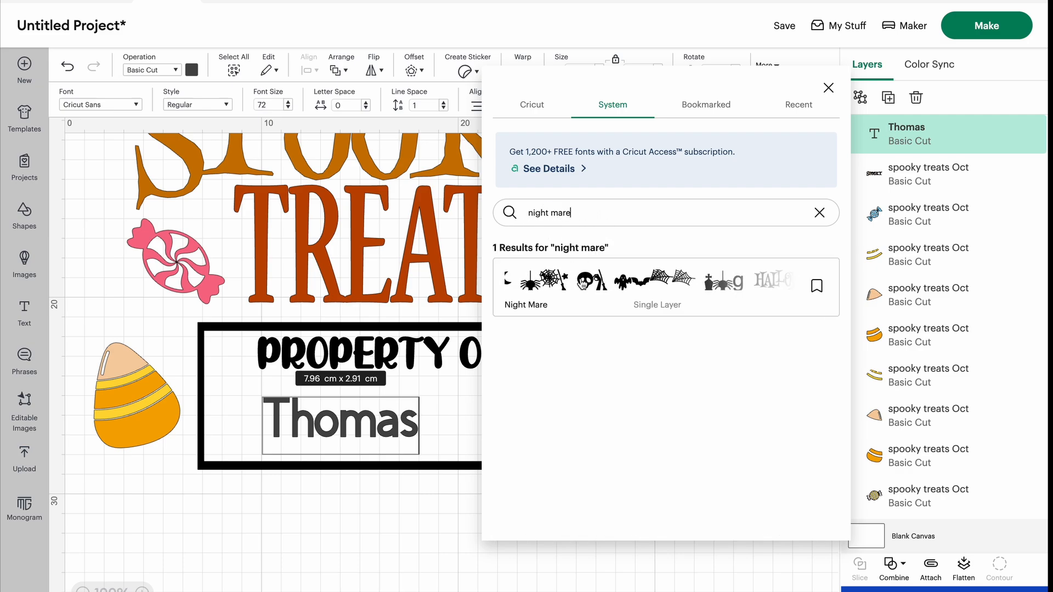
pyautogui.click(625, 267)
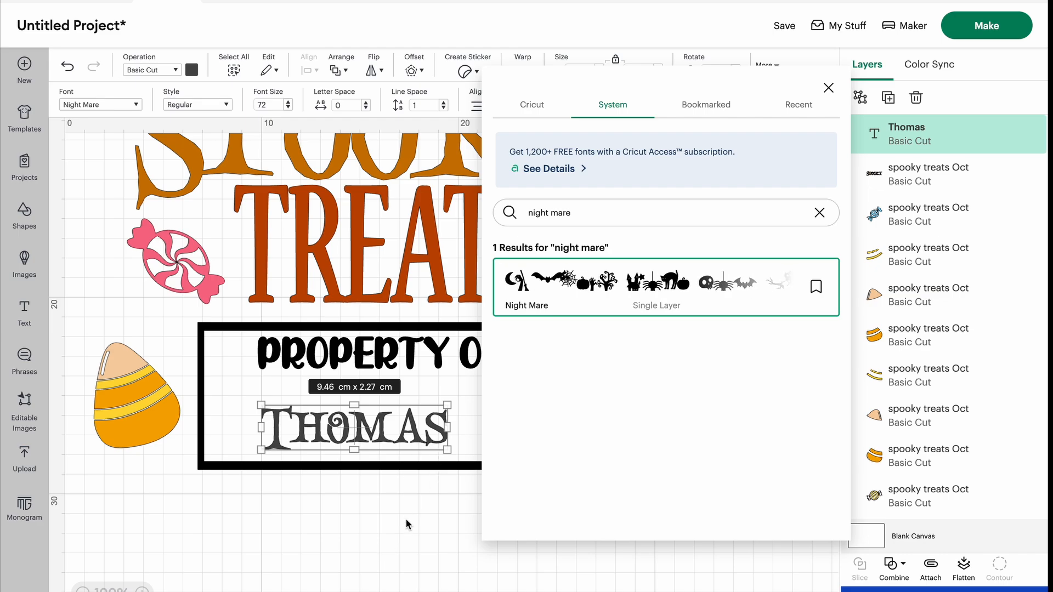
pyautogui.click(398, 500)
# - Enlarge the name to about 15.19 by 3.65 cm and centre it in the frame under PROPERTY OF:
pyautogui.click(401, 428)
pyautogui.moveTo(401, 428); pyautogui.dragTo(533, 458)
pyautogui.moveTo(482, 428); pyautogui.dragTo(464, 423)
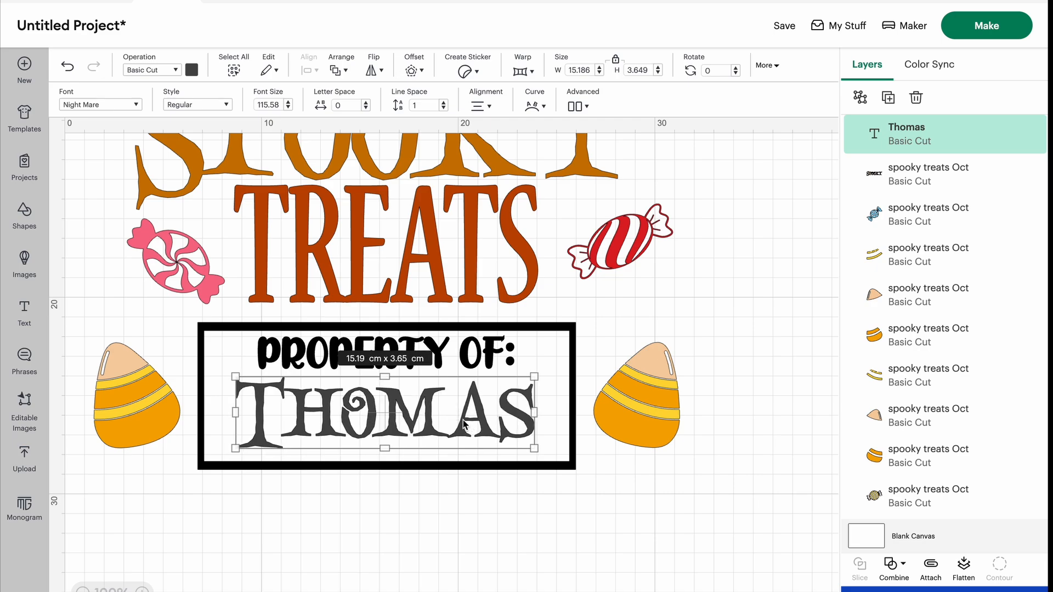
# - Change the name text's material colour to red and deselect it
pyautogui.click(192, 69)
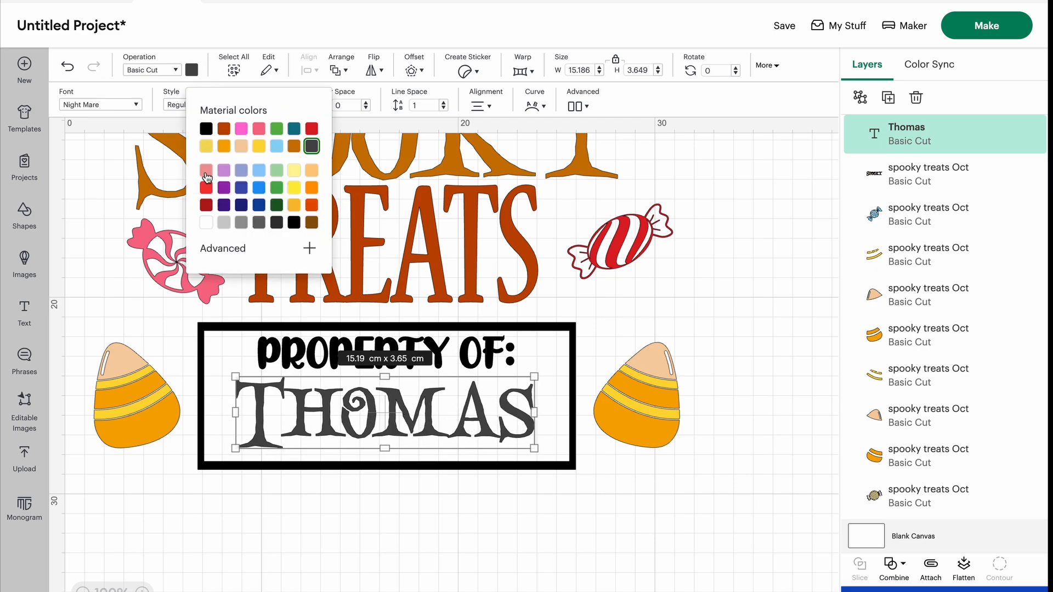
pyautogui.click(312, 146)
pyautogui.click(783, 289)
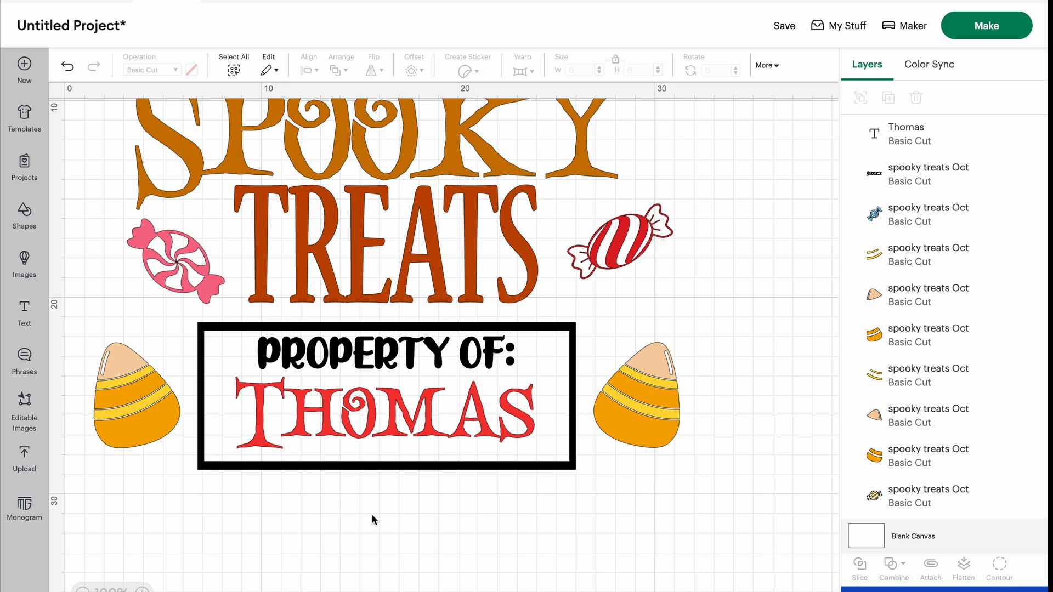
# - Review the complete design, checking the name and the individual candies around the lettering
pyautogui.scroll(3, 383, 487)
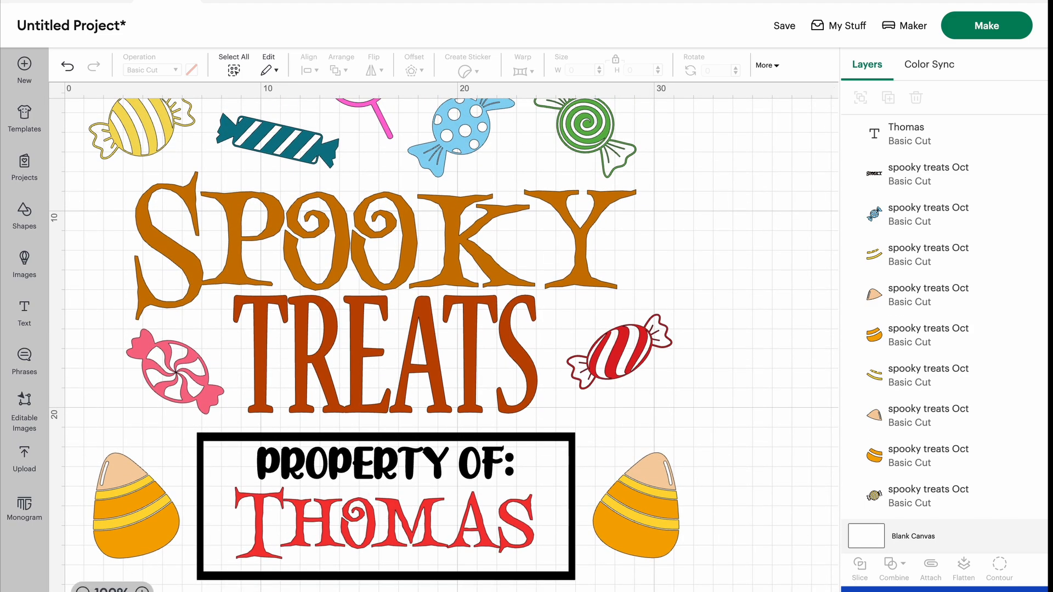
pyautogui.click(83, 591)
pyautogui.scroll(1, 289, 465)
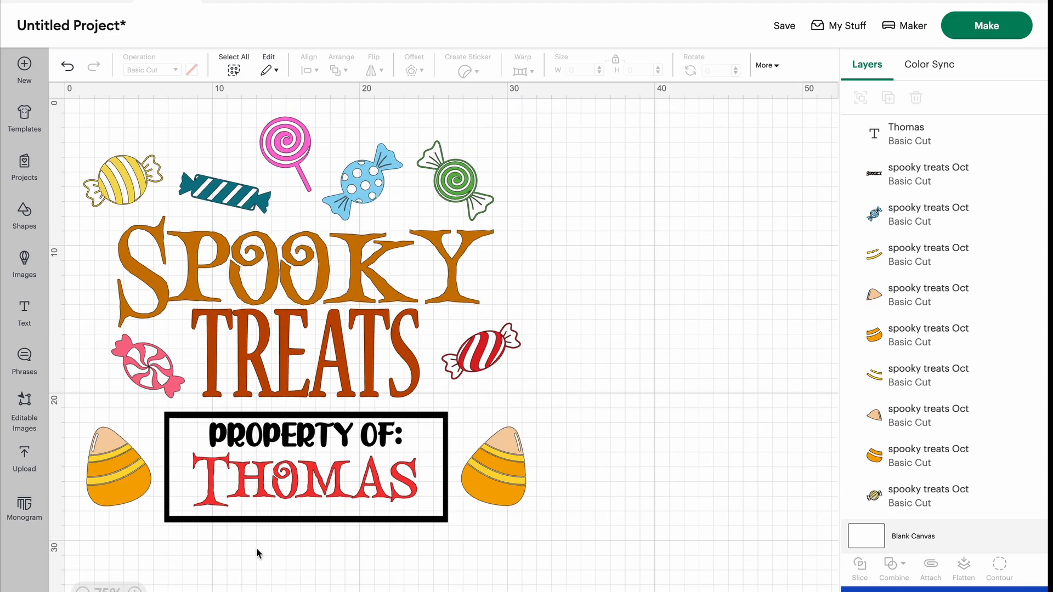
pyautogui.click(323, 483)
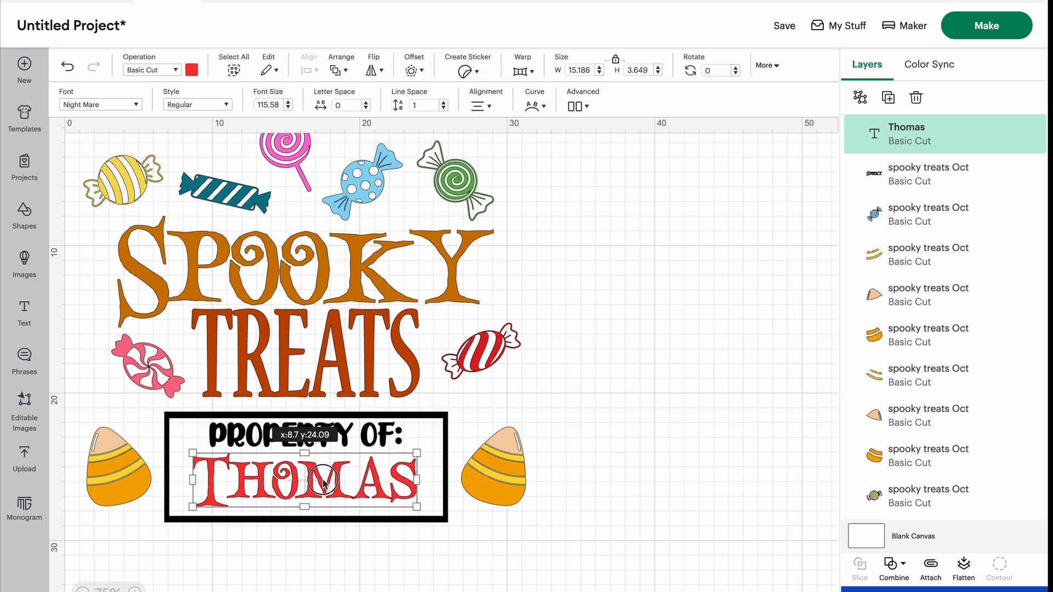
pyautogui.click(359, 563)
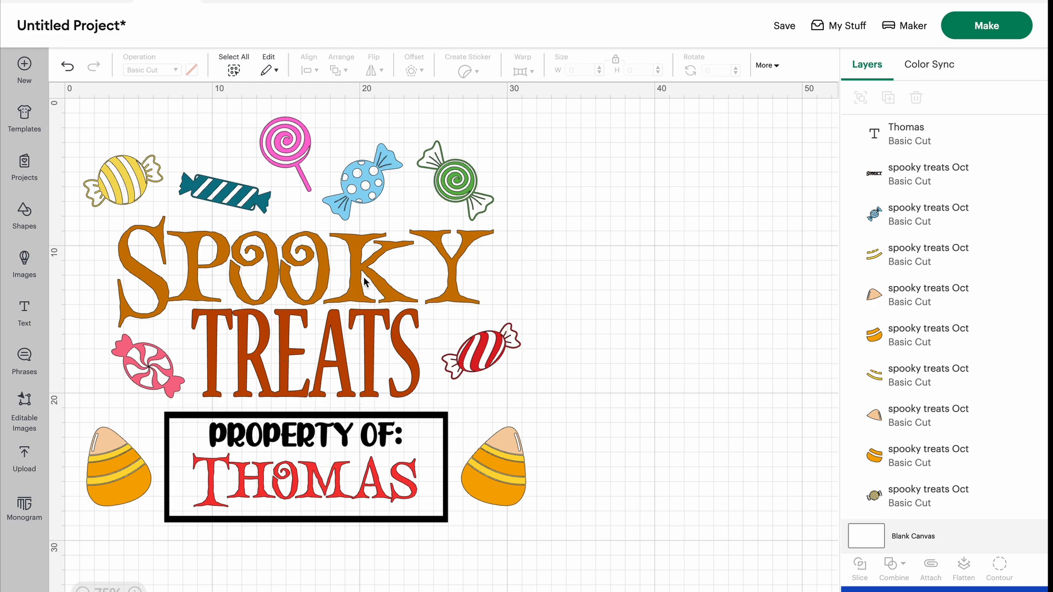
pyautogui.click(200, 179)
pyautogui.click(299, 139)
pyautogui.click(369, 187)
pyautogui.click(448, 181)
pyautogui.click(496, 351)
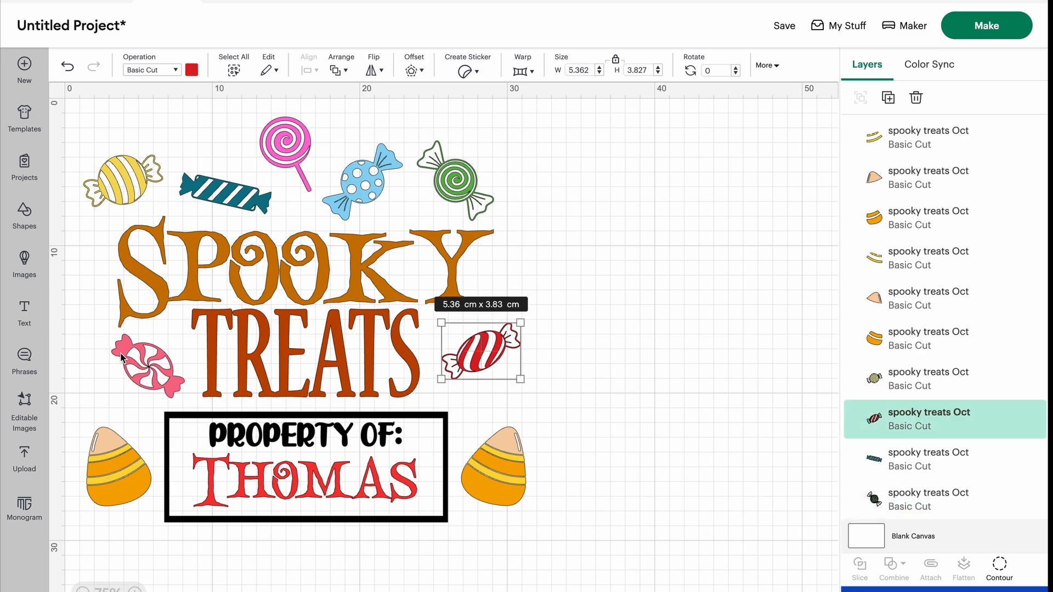
pyautogui.click(136, 363)
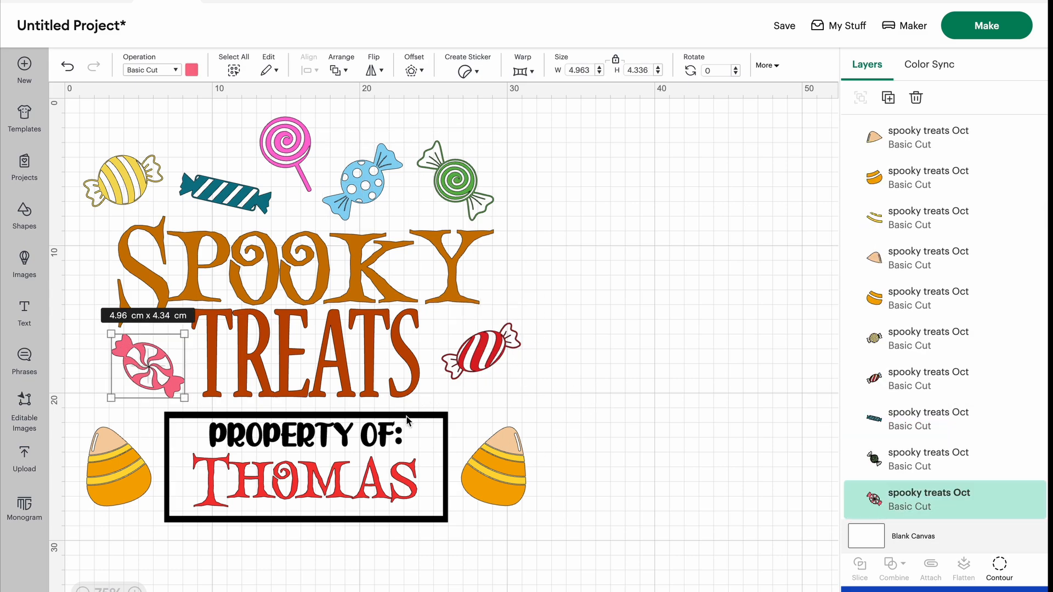
pyautogui.click(606, 239)
# - Weld the black frame and the PROPERTY OF: lettering into a single layer
pyautogui.click(318, 433)
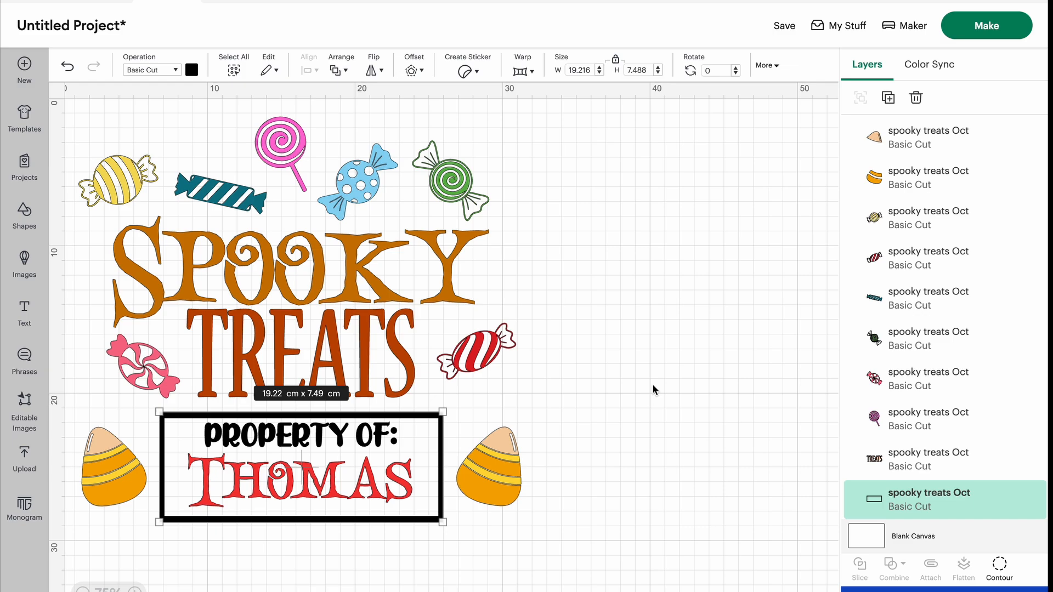
pyautogui.scroll(-1, 759, 357)
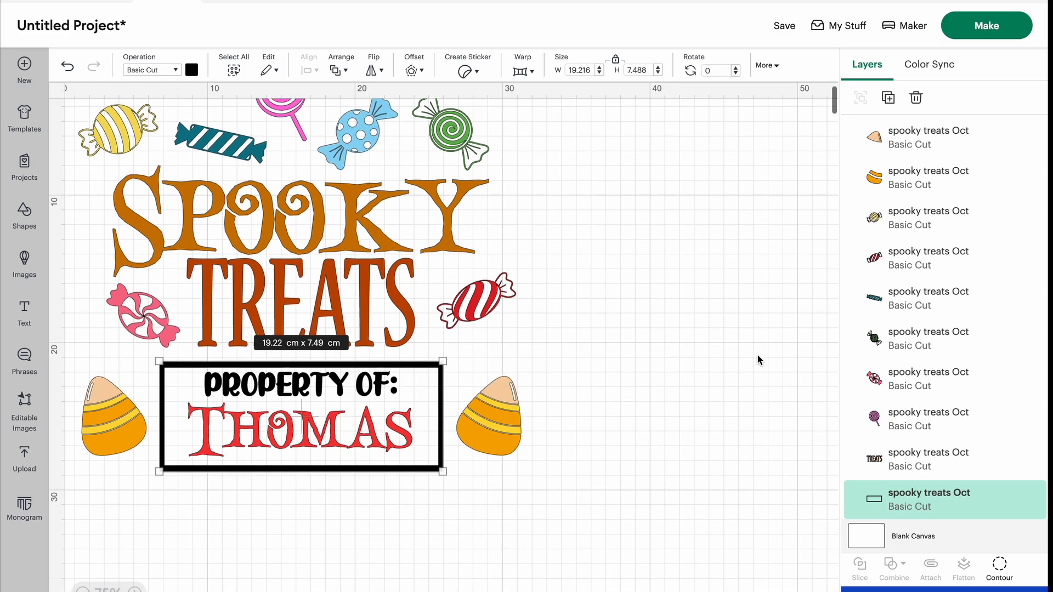
pyautogui.scroll(-2, 859, 494)
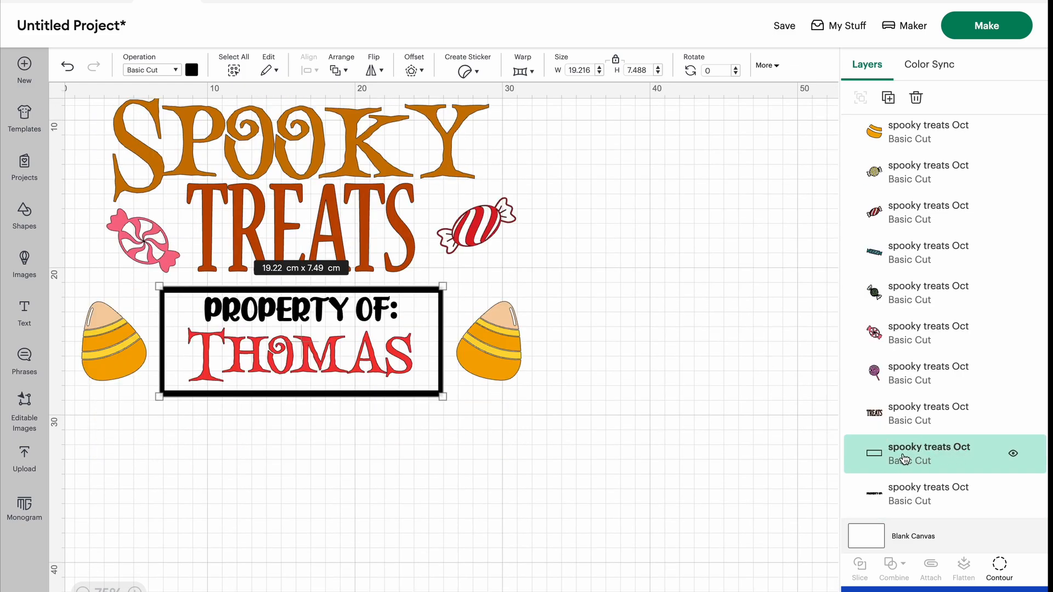
pyautogui.keyDown('shift'); pyautogui.click(907, 497); pyautogui.keyUp('shift')
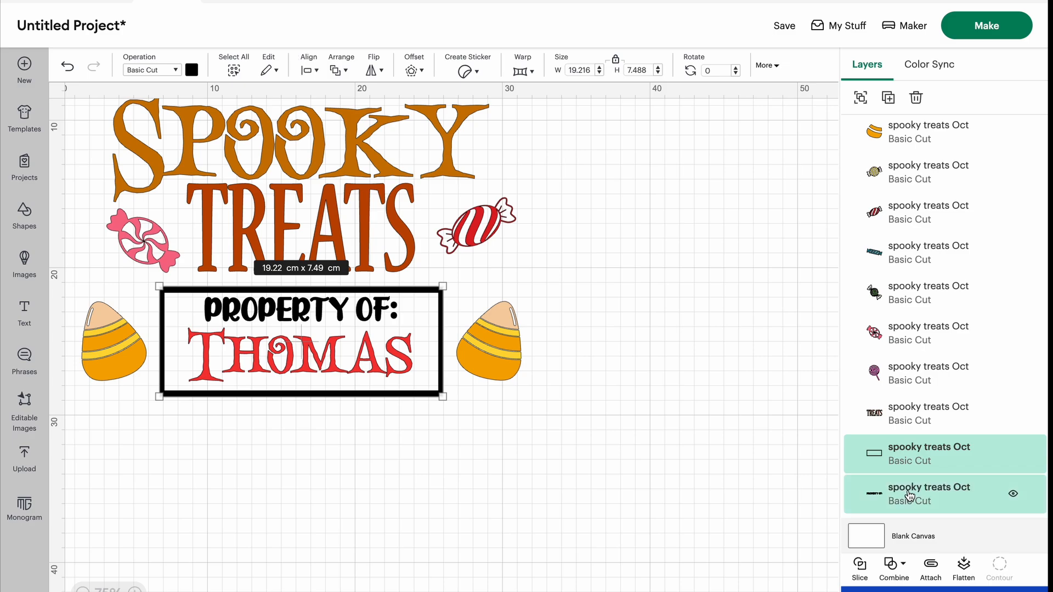
pyautogui.click(893, 565)
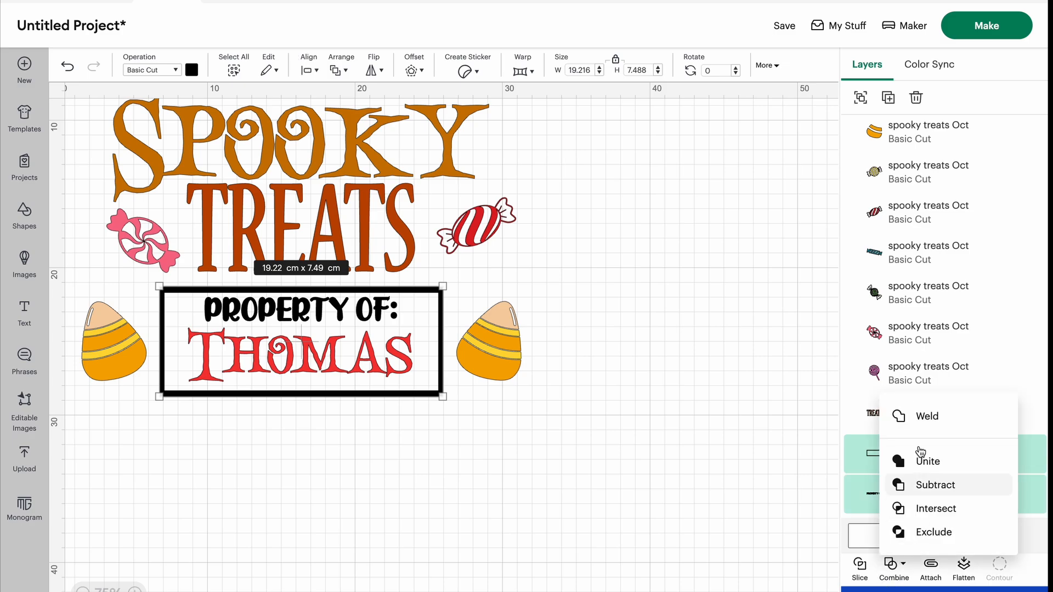
pyautogui.click(906, 417)
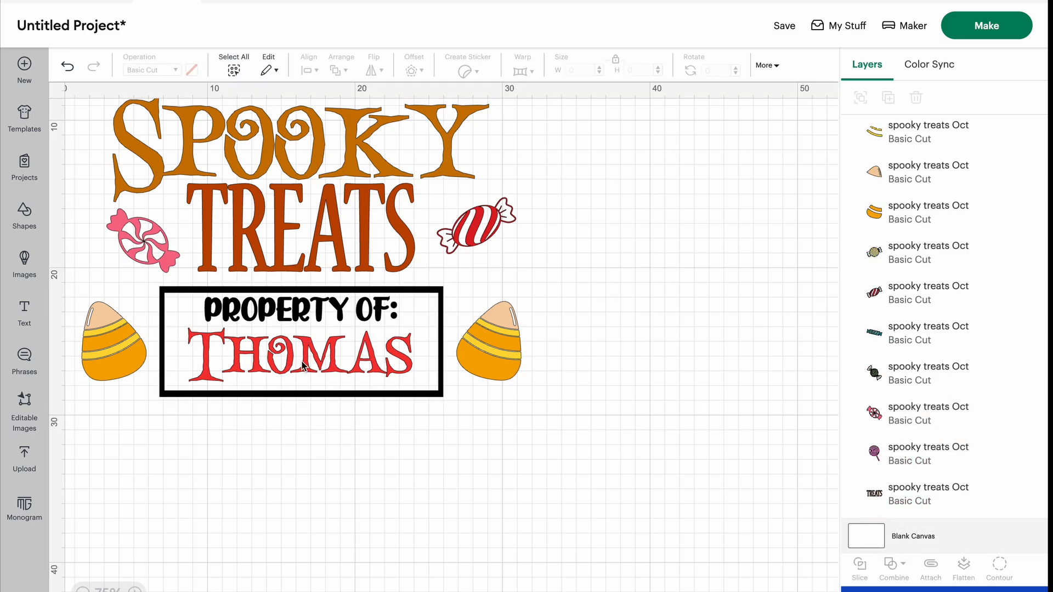
# - Weld the red name text into a single cut shape
pyautogui.scroll(-1, 927, 412)
pyautogui.scroll(1, 927, 412)
pyautogui.click(924, 184)
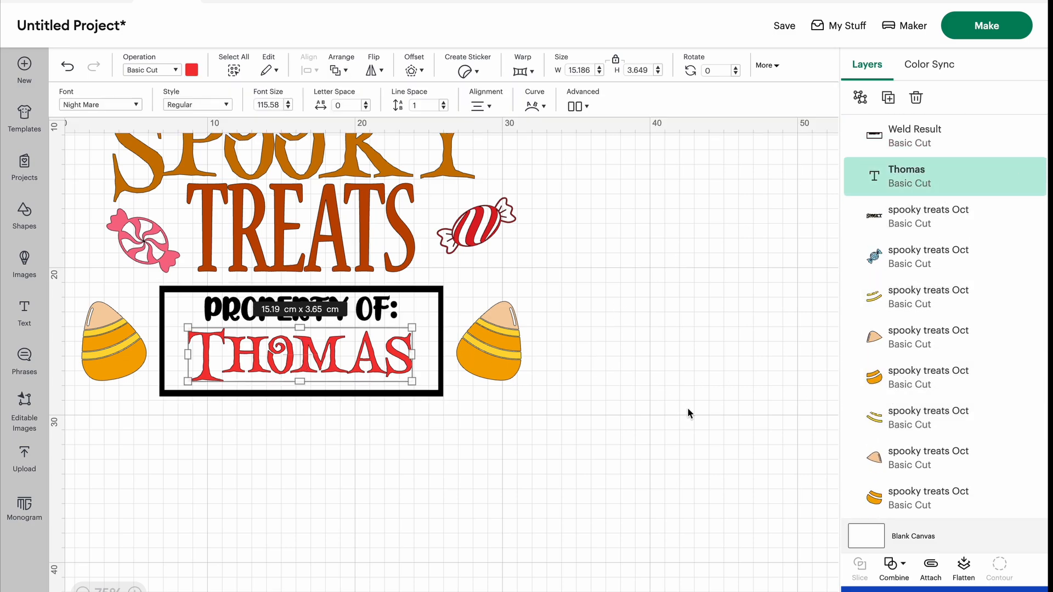
pyautogui.click(899, 574)
pyautogui.click(928, 417)
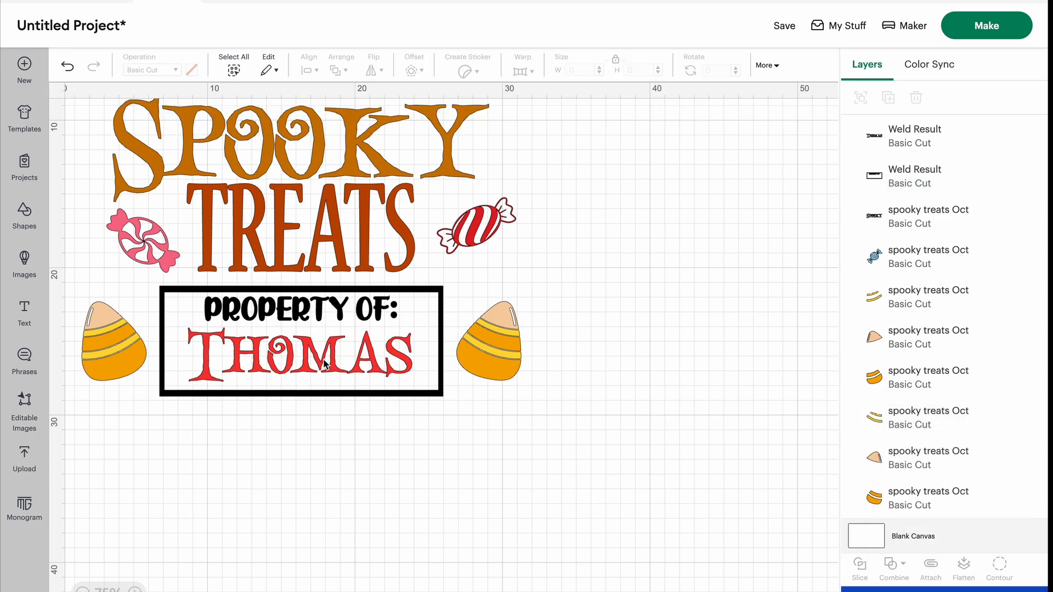
pyautogui.scroll(2, 573, 409)
pyautogui.scroll(-2, 927, 159)
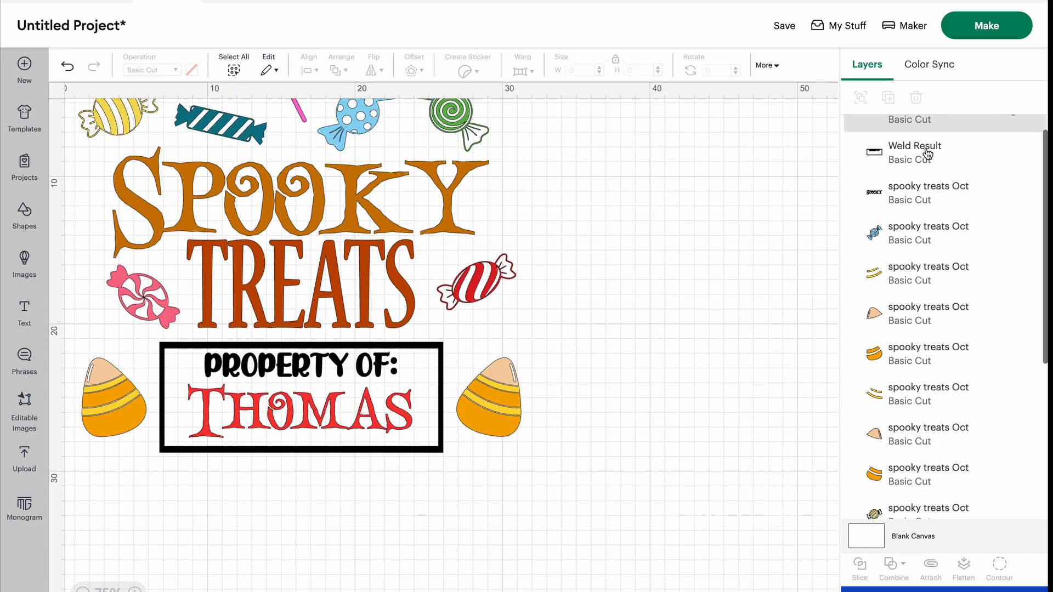
pyautogui.scroll(-3, 923, 239)
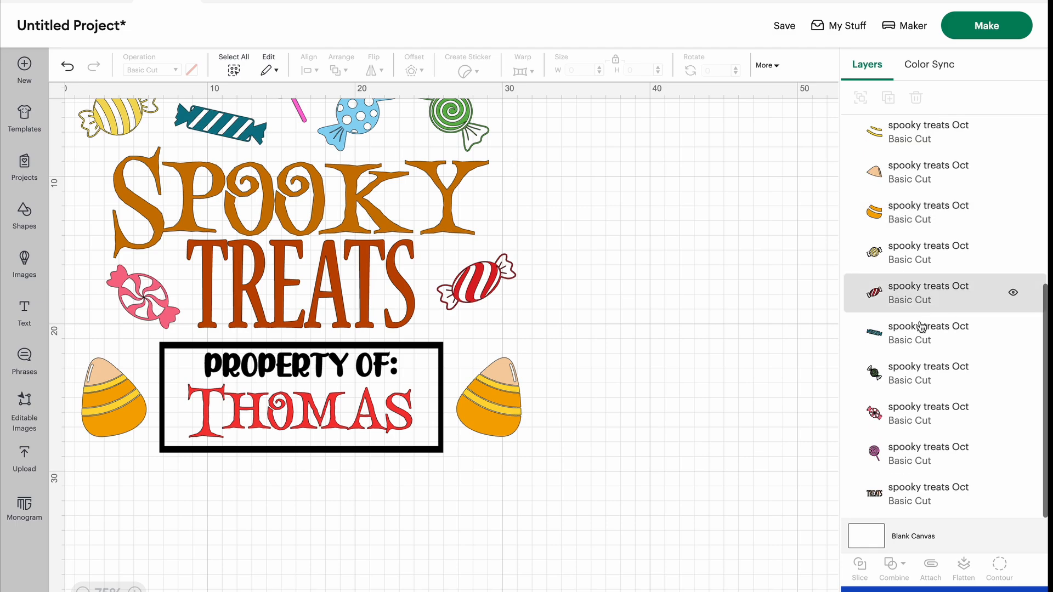
# - Send the complete candy design to mat preparation for cutting
pyautogui.scroll(2, 666, 317)
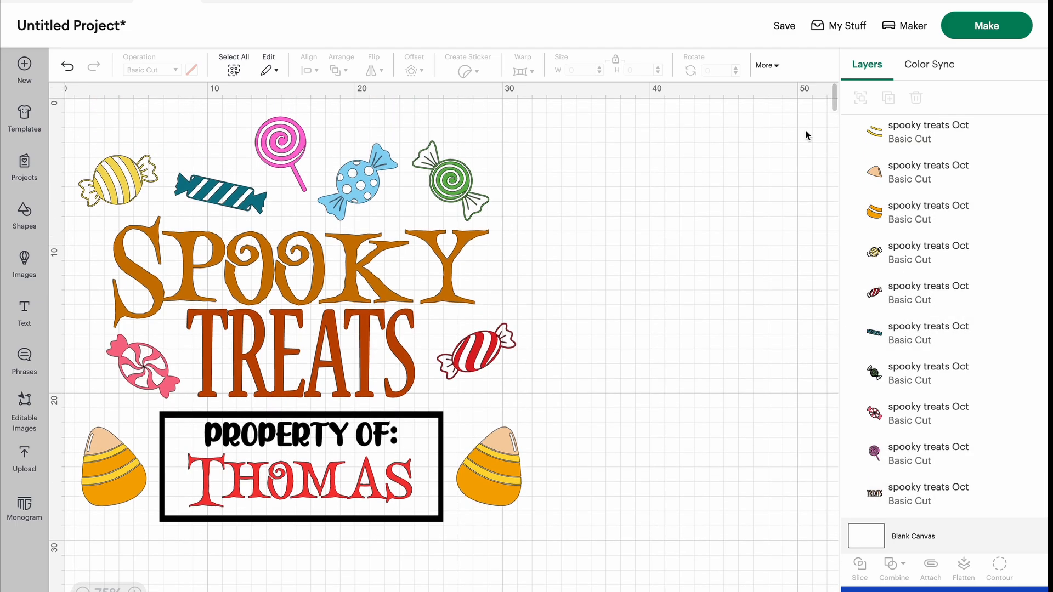
pyautogui.click(987, 29)
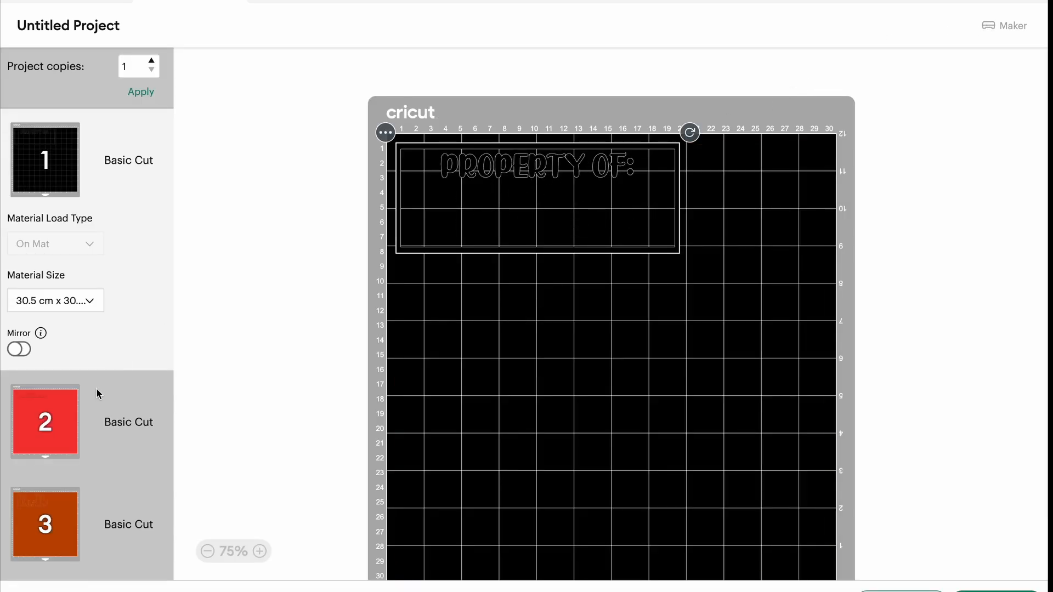
# - Review the prepared mats through mat 14, checking which lettering or candy pieces sit on each colour
pyautogui.click(62, 418)
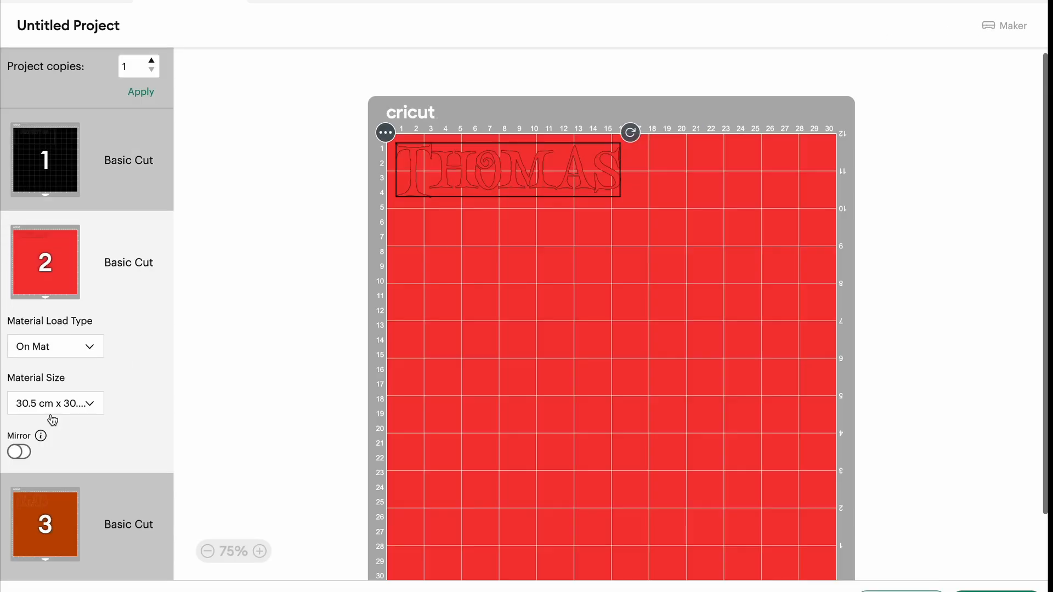
pyautogui.click(57, 518)
pyautogui.scroll(-2, 456, 259)
pyautogui.scroll(-2, 52, 500)
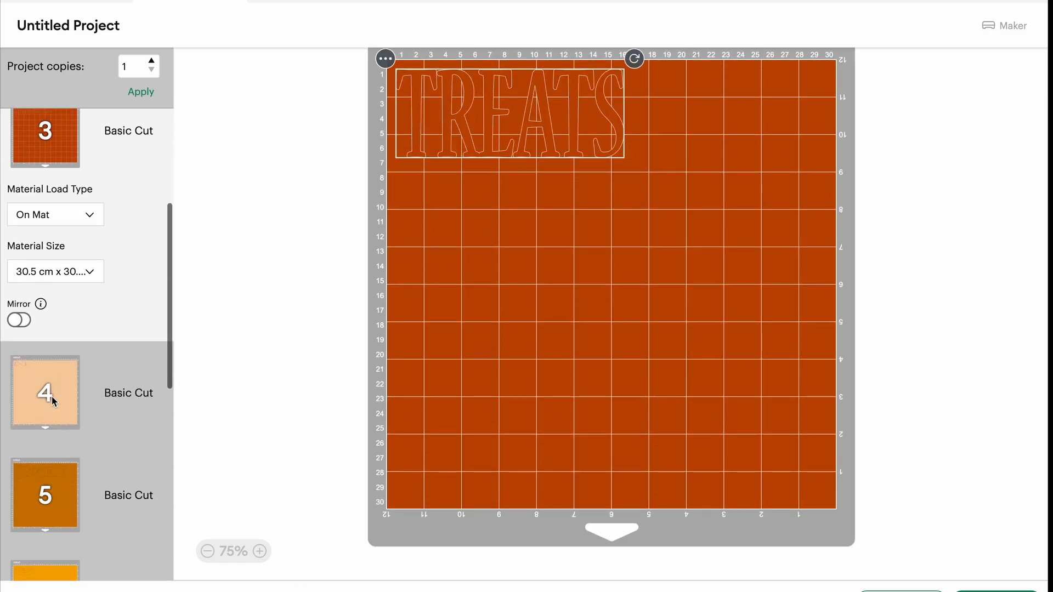
pyautogui.click(51, 401)
pyautogui.scroll(-2, 53, 426)
pyautogui.click(52, 471)
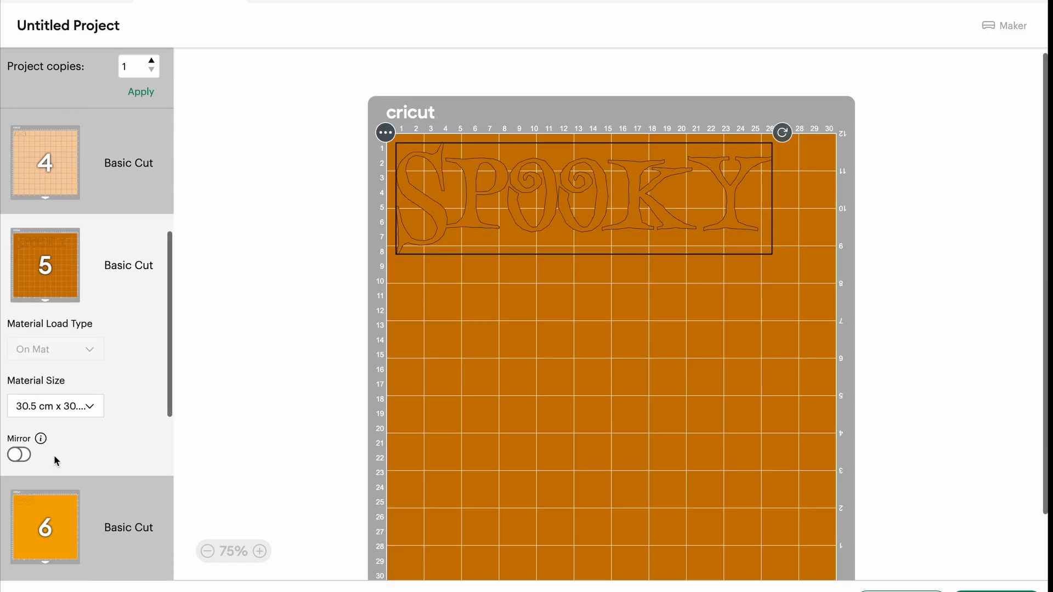
pyautogui.click(50, 512)
pyautogui.scroll(-3, 60, 474)
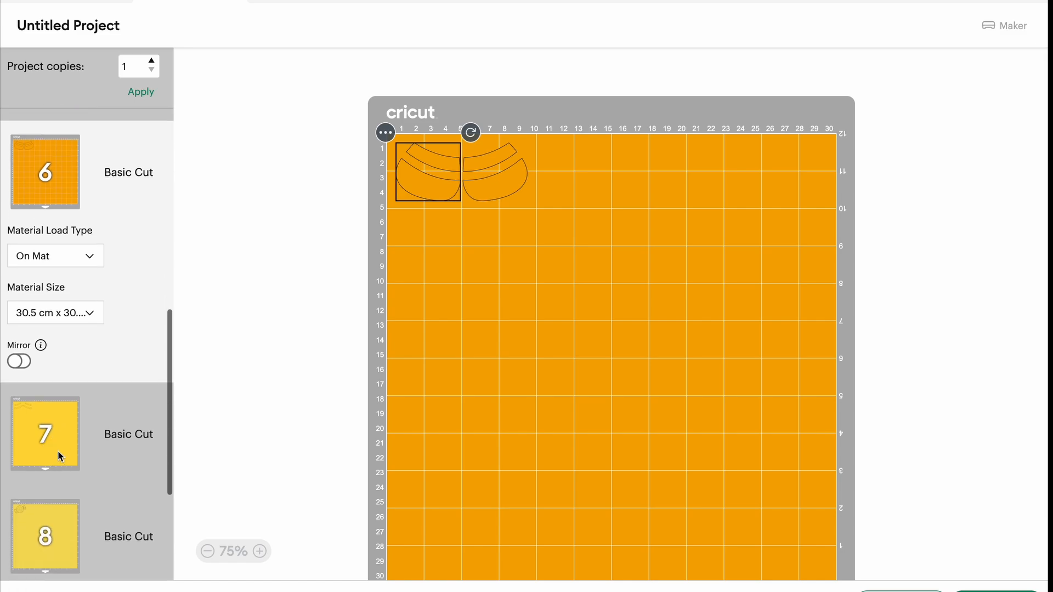
pyautogui.click(58, 451)
pyautogui.click(49, 518)
pyautogui.scroll(-4, 50, 493)
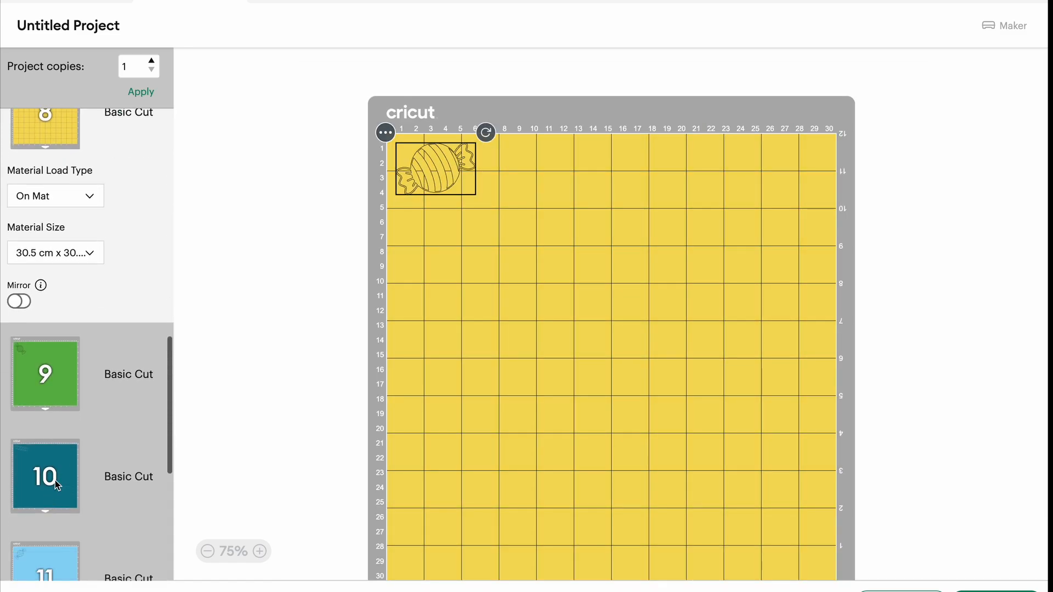
pyautogui.click(55, 480)
pyautogui.scroll(-2, 56, 494)
pyautogui.click(60, 471)
pyautogui.scroll(-2, 63, 444)
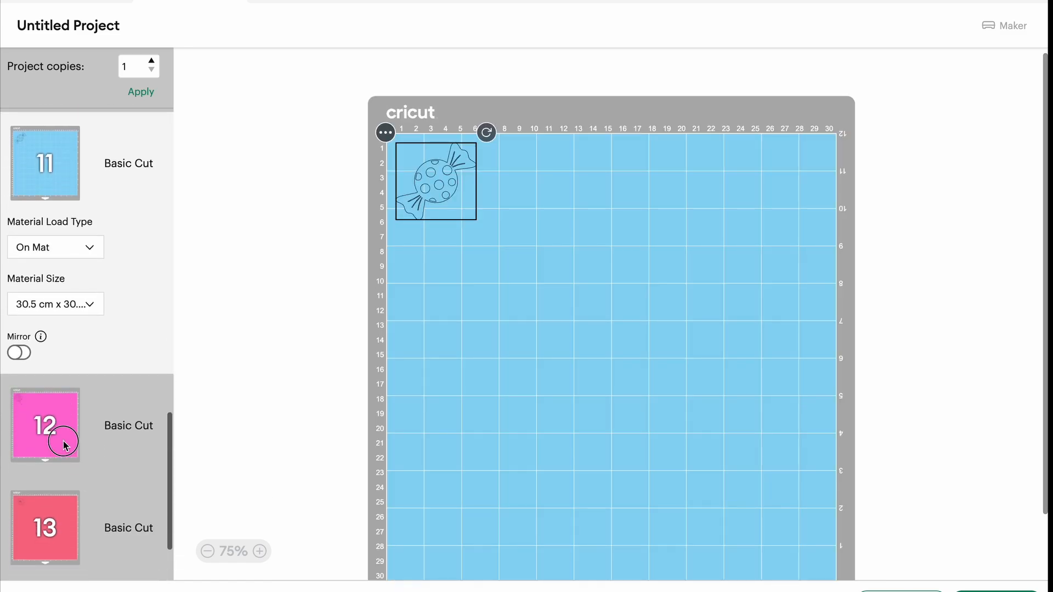
pyautogui.click(63, 443)
pyautogui.click(53, 503)
pyautogui.scroll(-2, 56, 482)
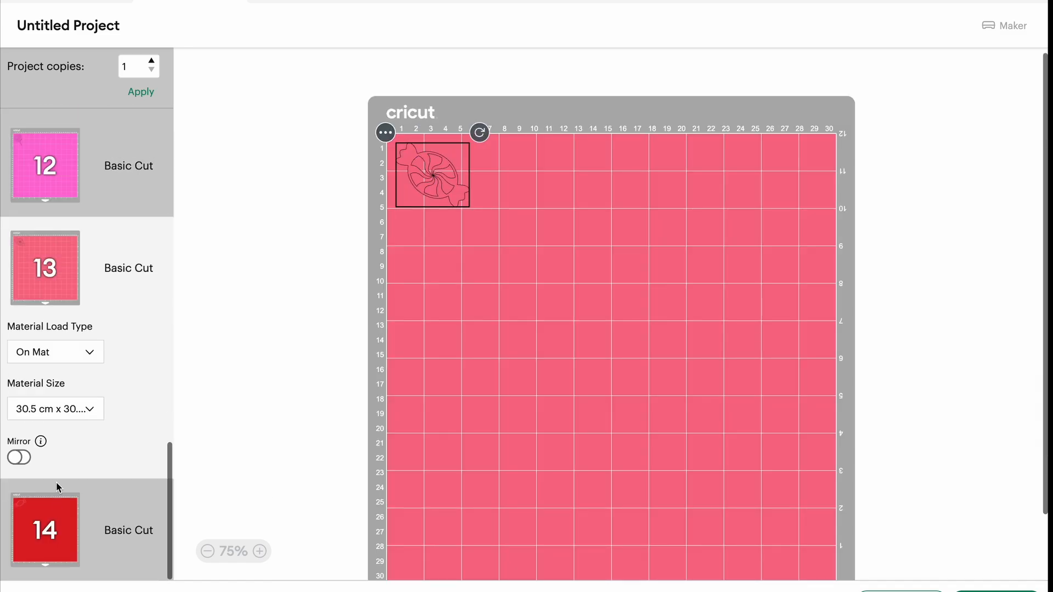
pyautogui.click(55, 519)
pyautogui.scroll(-2, 60, 466)
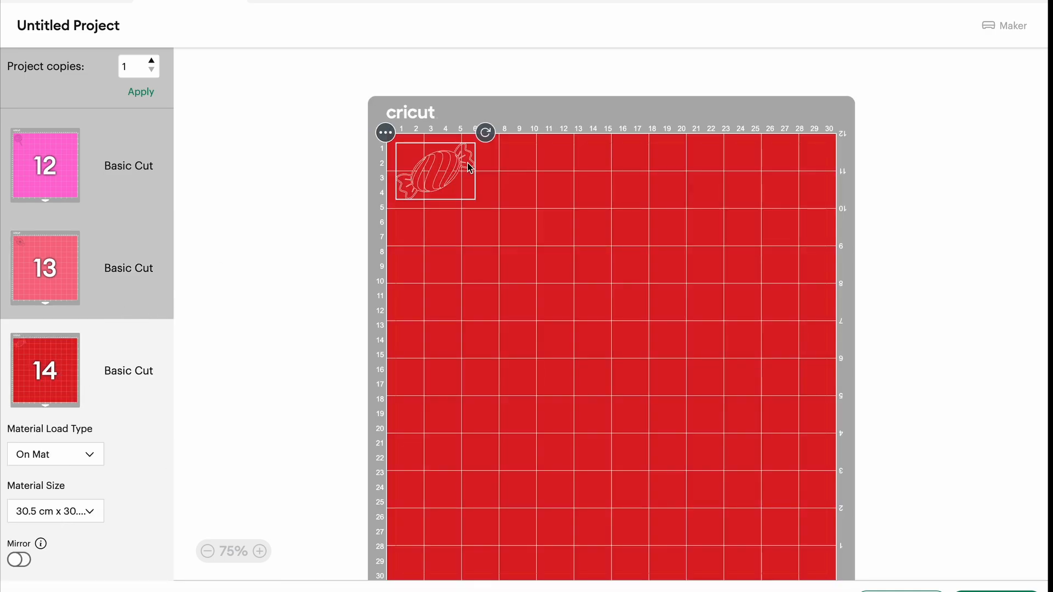
pyautogui.scroll(20, 55, 362)
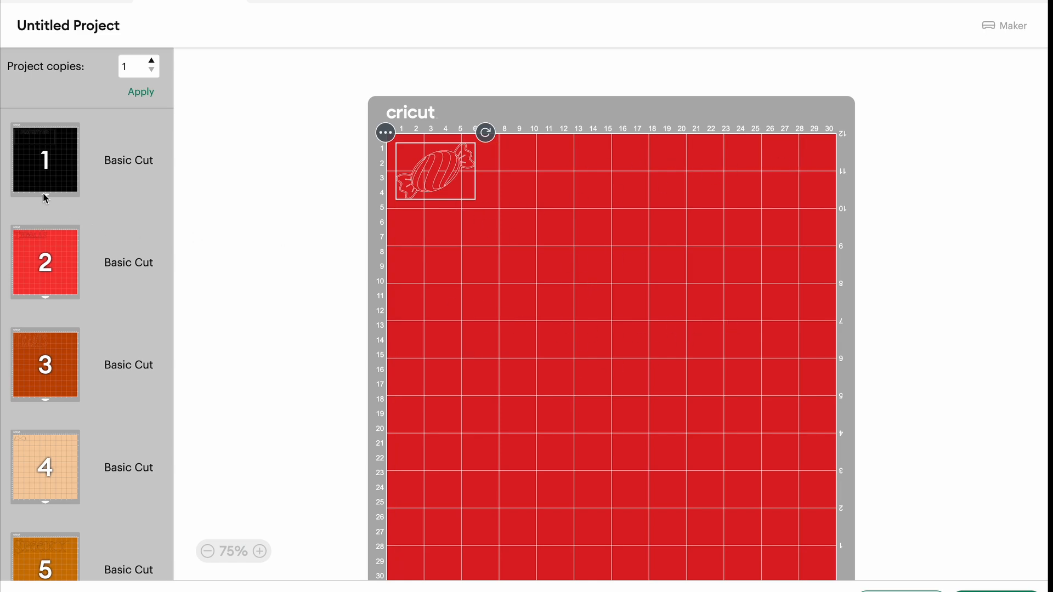
# - Reposition the green spiral candy about 9 to 14 cm across mat 9 and move it onto yellow mat 8
pyautogui.scroll(-10, 46, 168)
pyautogui.click(146, 297)
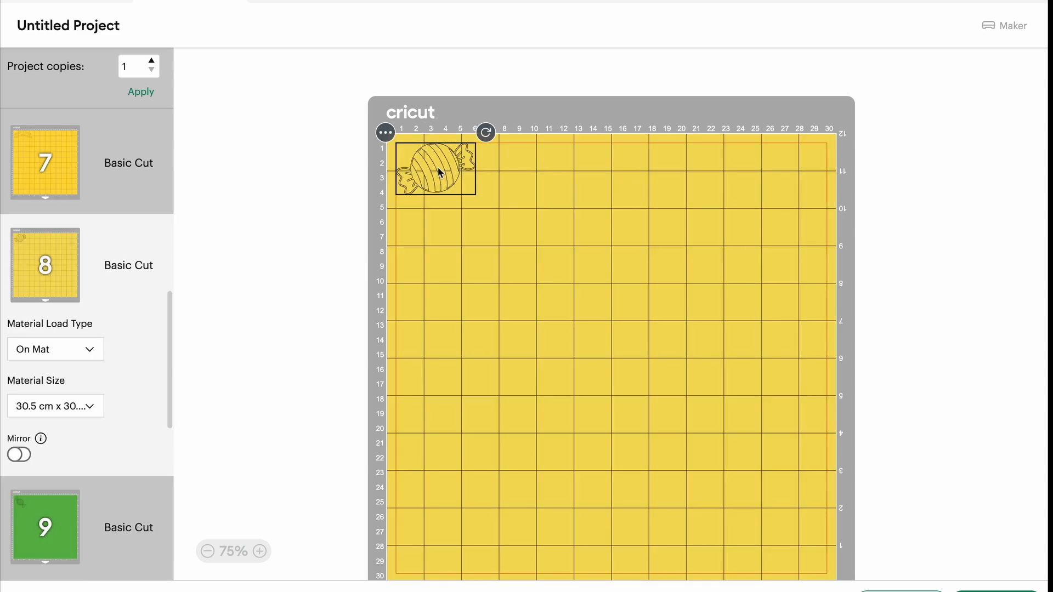
pyautogui.click(42, 539)
pyautogui.moveTo(417, 192); pyautogui.dragTo(537, 188)
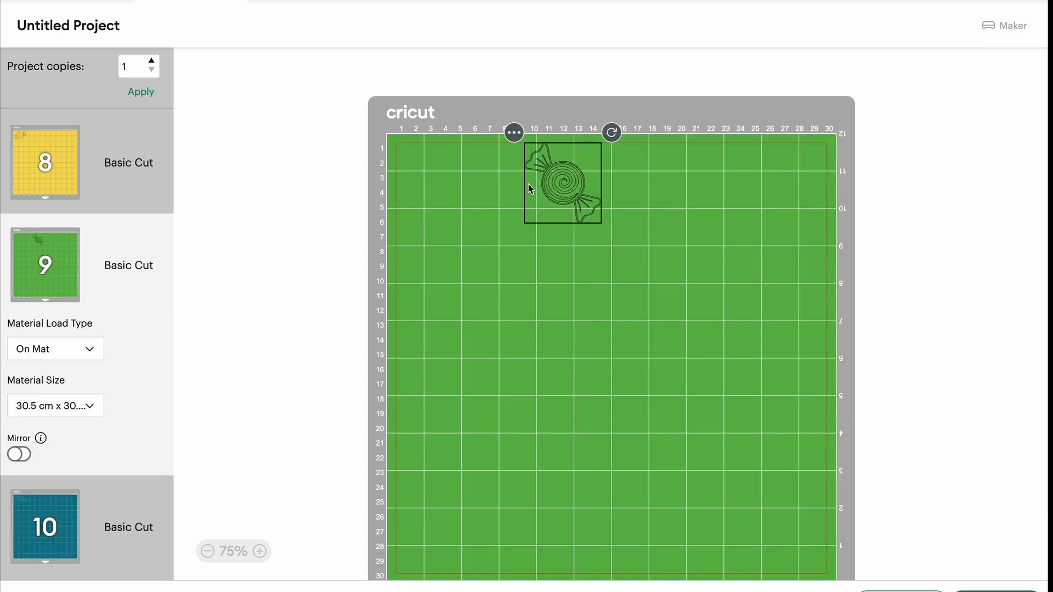
pyautogui.click(519, 134)
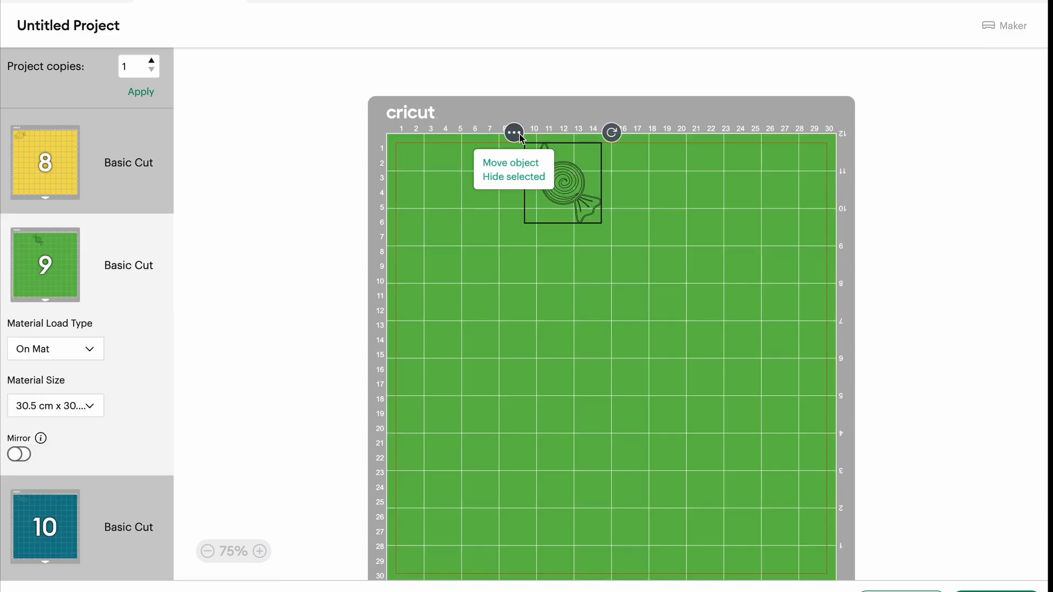
pyautogui.click(501, 163)
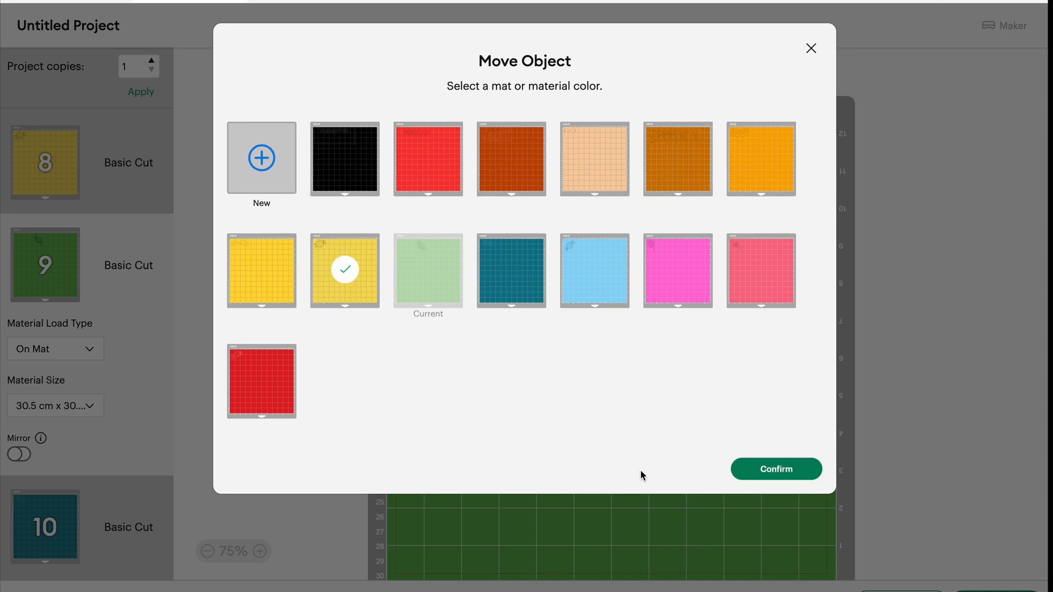
pyautogui.click(794, 470)
pyautogui.click(564, 180)
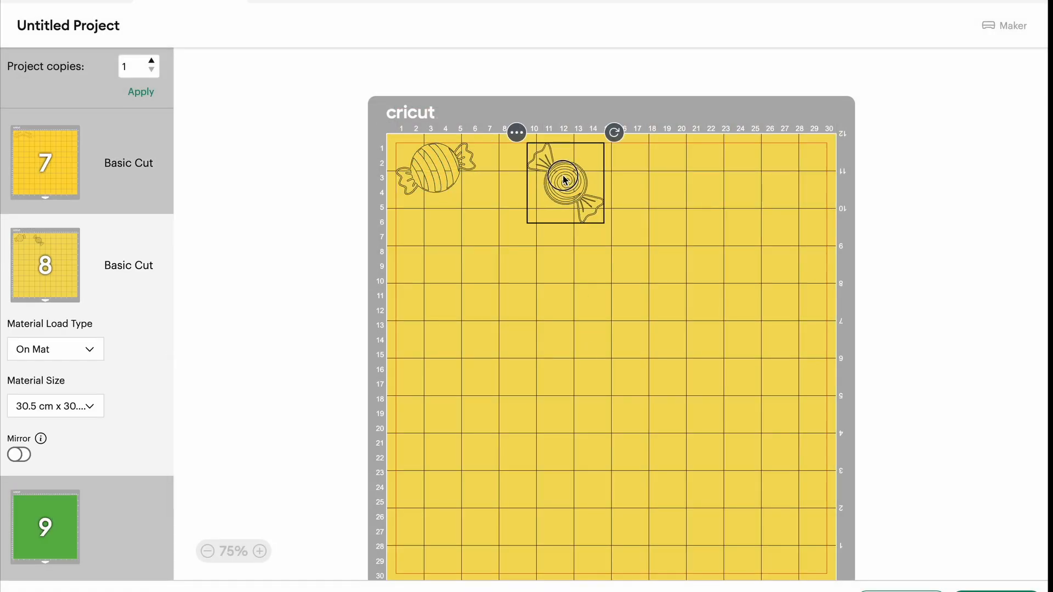
# - Move the teal striped candy from mat 10 onto yellow mat 8, with the round striped candy about 18 to 23 cm across
pyautogui.scroll(-5, 50, 423)
pyautogui.click(53, 315)
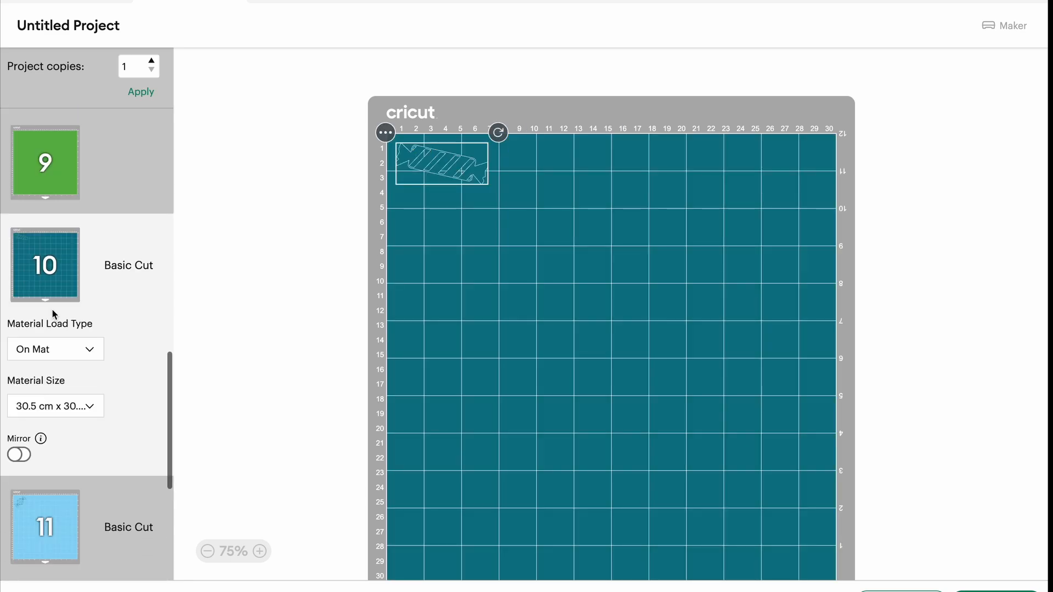
pyautogui.click(385, 133)
pyautogui.click(386, 164)
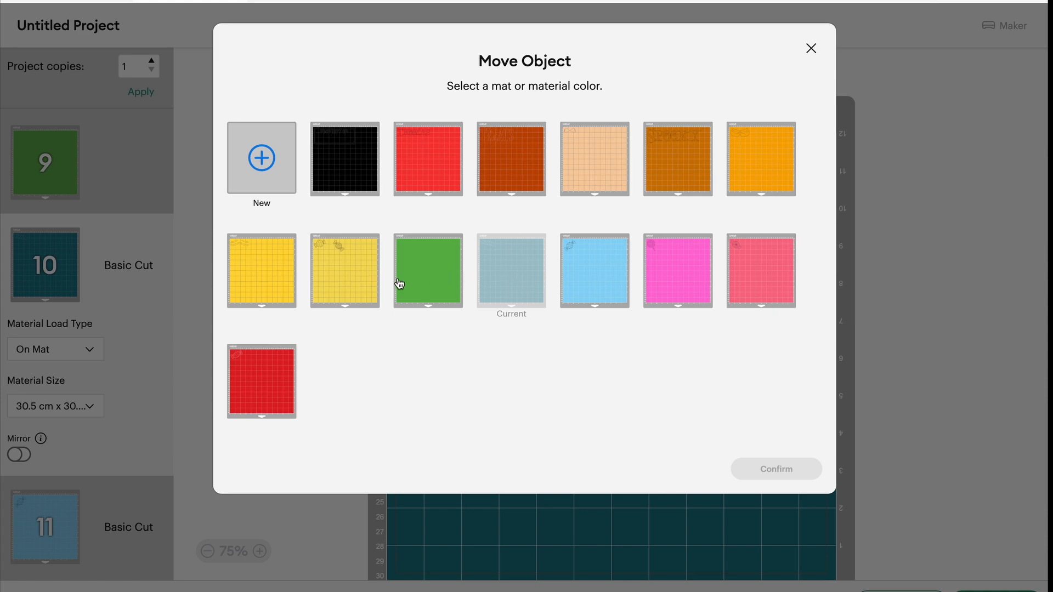
pyautogui.click(422, 280)
pyautogui.click(776, 468)
# - Move the light blue polka-dot candy from mat 11 onto yellow mat 8, about 10 to 15 cm down its left edge
pyautogui.scroll(-6, 33, 421)
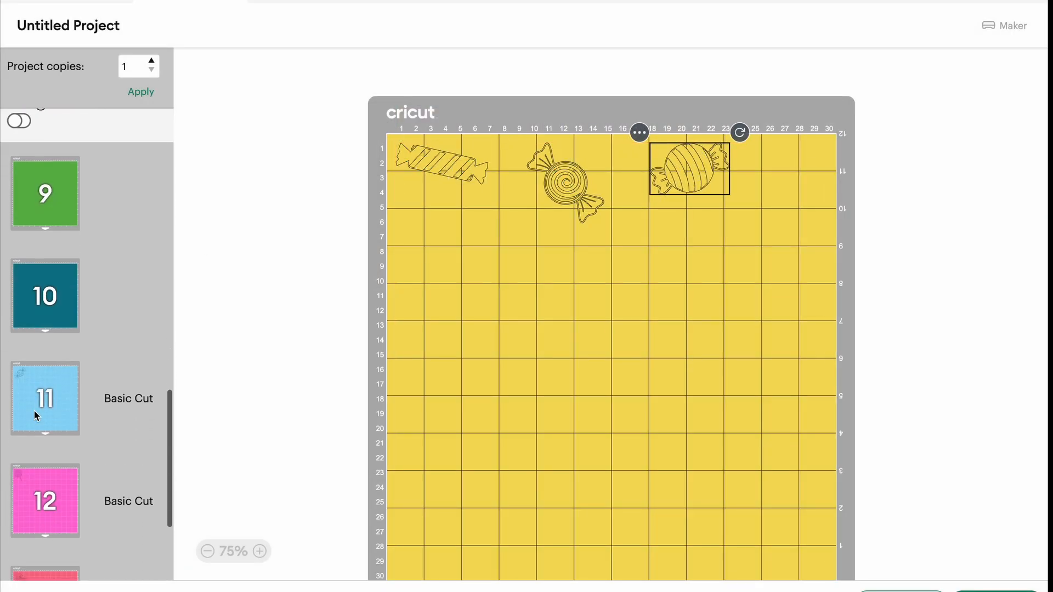
pyautogui.click(32, 421)
pyautogui.click(385, 266)
pyautogui.click(386, 297)
pyautogui.click(345, 251)
pyautogui.click(750, 469)
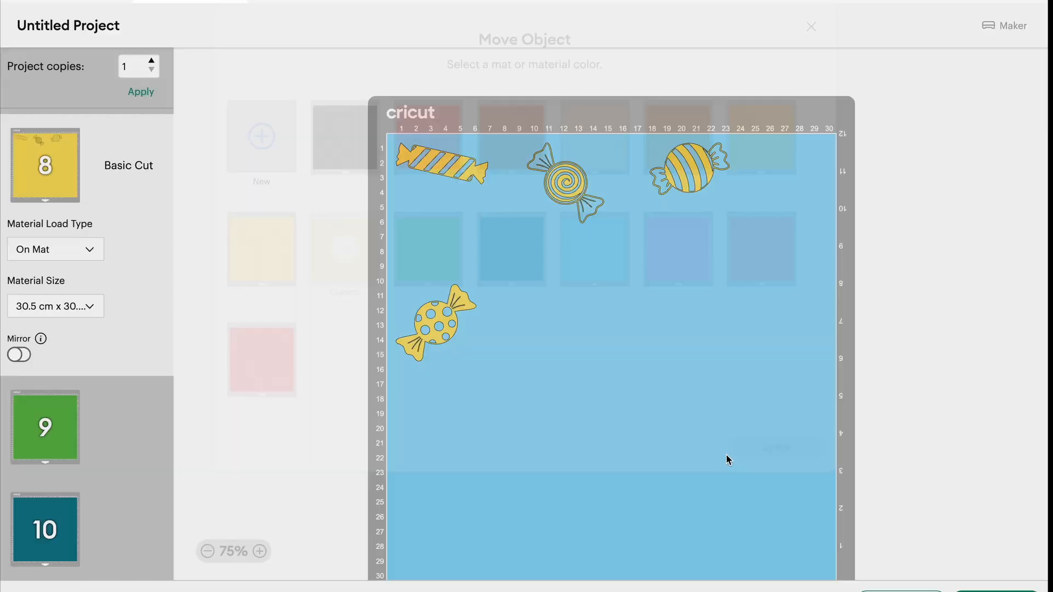
# - Move the lollipop from pink mat 12 onto yellow mat 8, about 11 to 16 cm down near the mat's middle
pyautogui.scroll(-6, 130, 393)
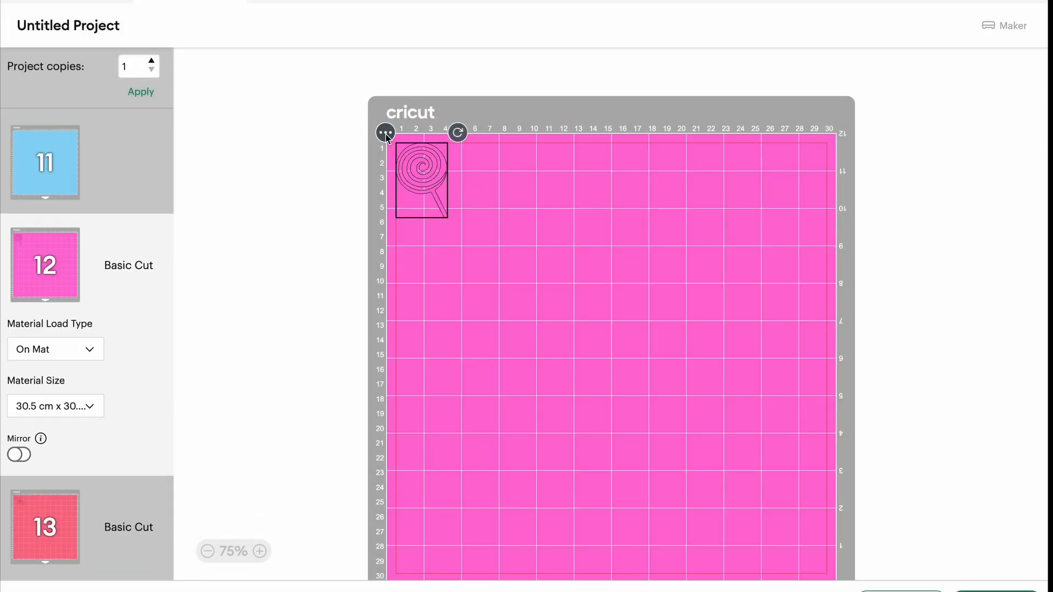
pyautogui.click(386, 132)
pyautogui.click(373, 165)
pyautogui.click(368, 274)
pyautogui.click(784, 470)
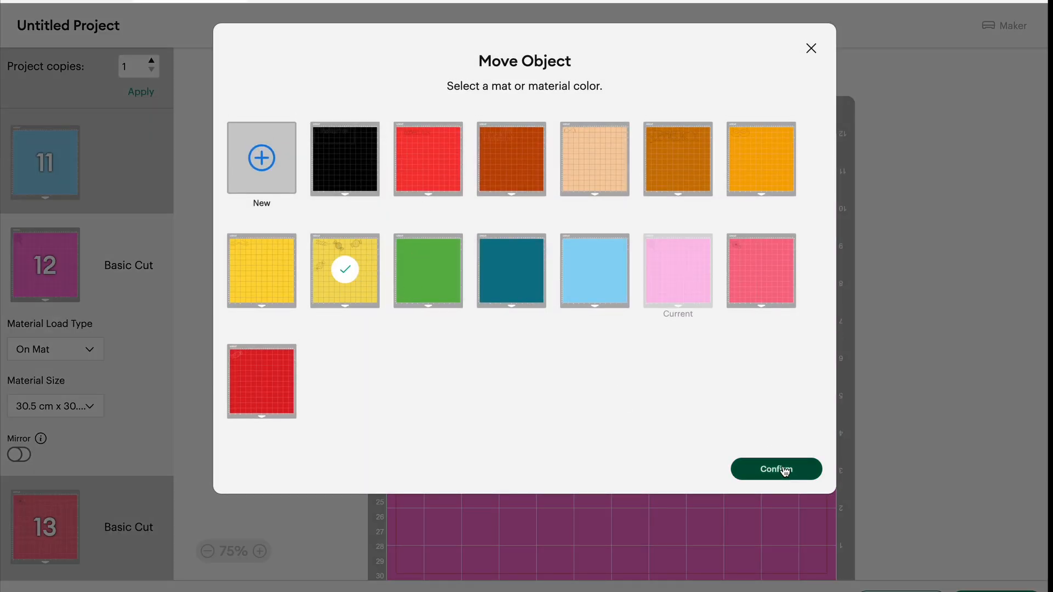
# - Reposition the pink swirl candy near the right side of mat 13 and move it onto yellow mat 8
pyautogui.scroll(-5, 30, 497)
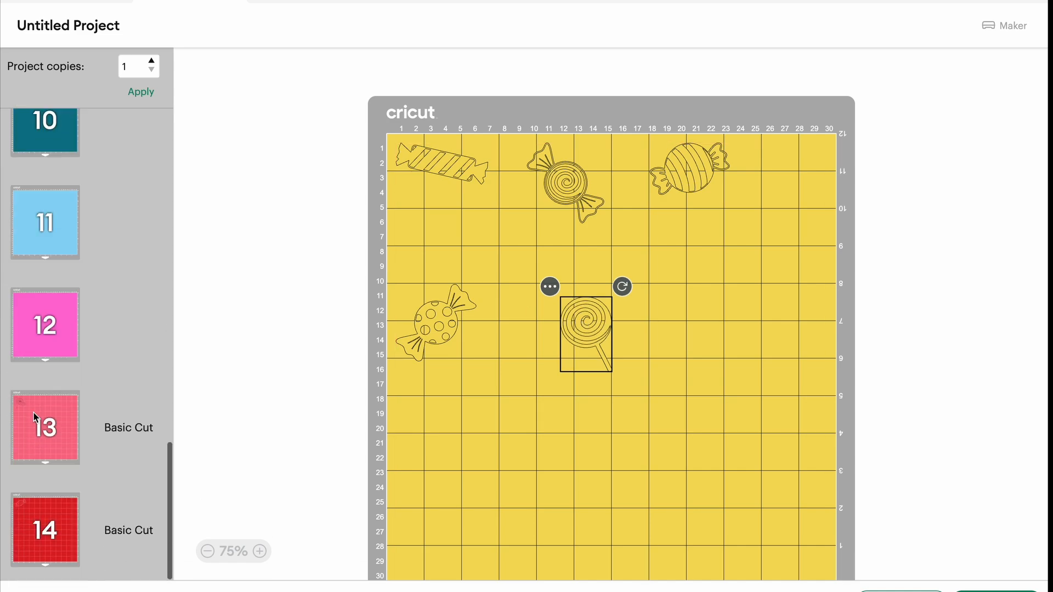
pyautogui.click(34, 416)
pyautogui.moveTo(435, 170); pyautogui.dragTo(759, 384)
pyautogui.click(714, 345)
pyautogui.click(702, 374)
pyautogui.click(353, 284)
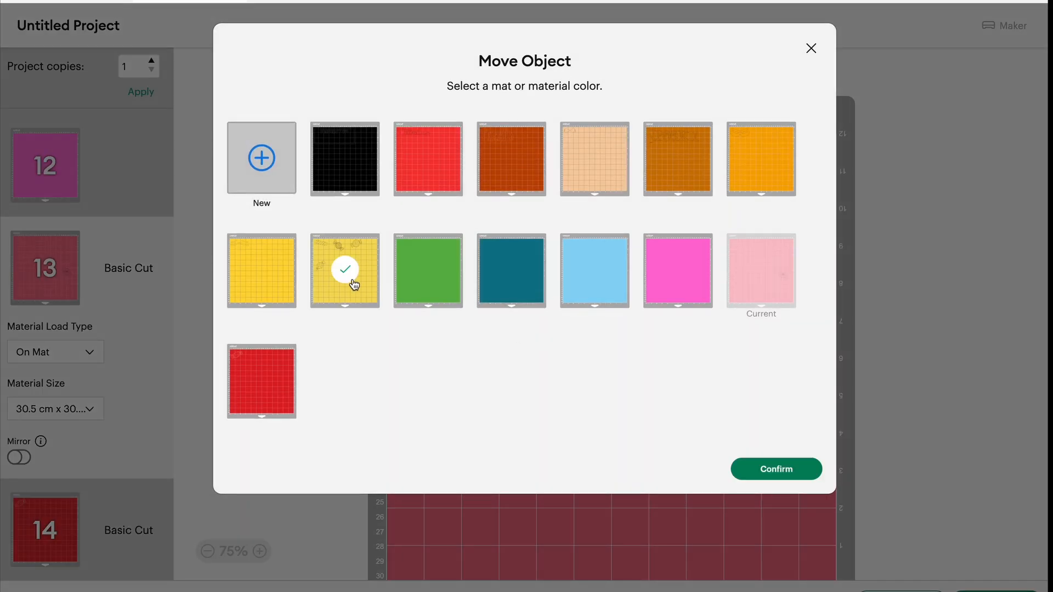
pyautogui.click(786, 475)
# - Reposition the red striped candy near the lower left of mat 14 and move it onto yellow mat 8
pyautogui.scroll(-5, 22, 512)
pyautogui.click(45, 528)
pyautogui.moveTo(435, 169); pyautogui.dragTo(435, 482)
pyautogui.click(385, 444)
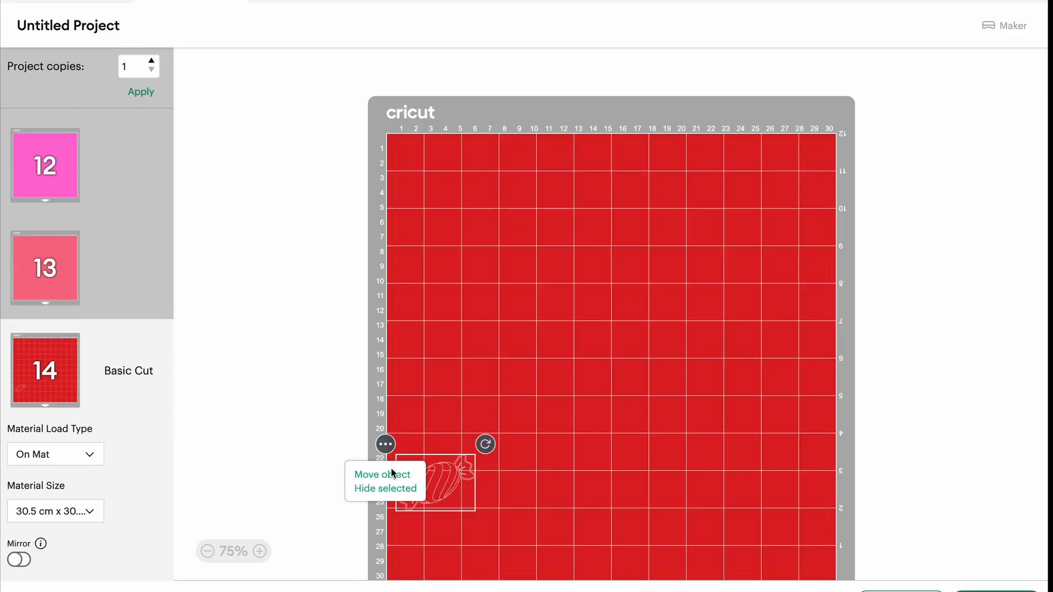
pyautogui.click(382, 475)
pyautogui.click(348, 274)
pyautogui.click(773, 471)
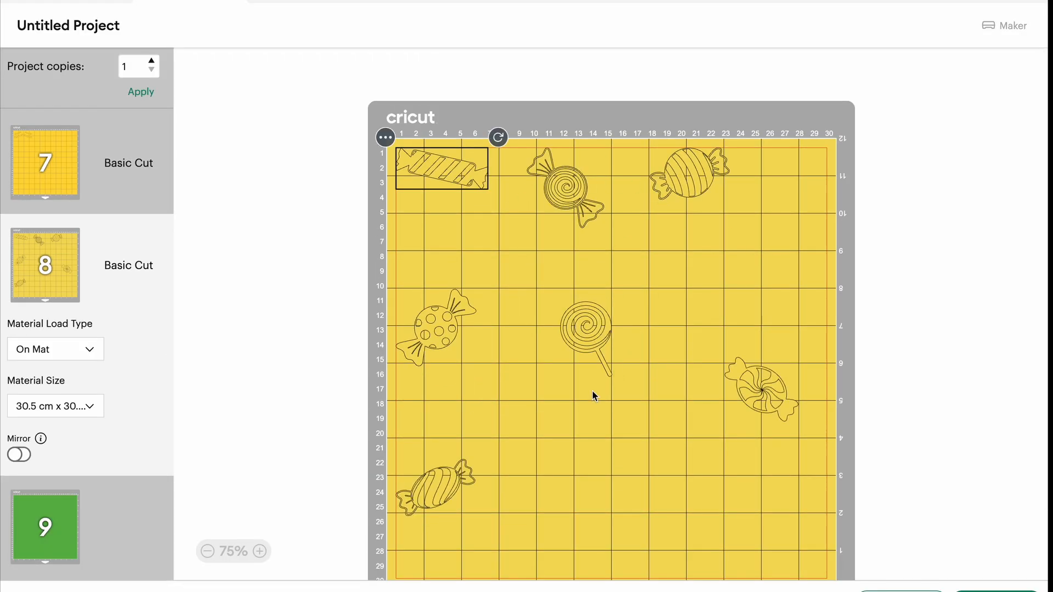
# - Spread the candies across mat 8, with the round striped one in the upper-right corner, the spiral one at top centre, and the swirl one at the right edge
pyautogui.moveTo(657, 181); pyautogui.dragTo(804, 176)
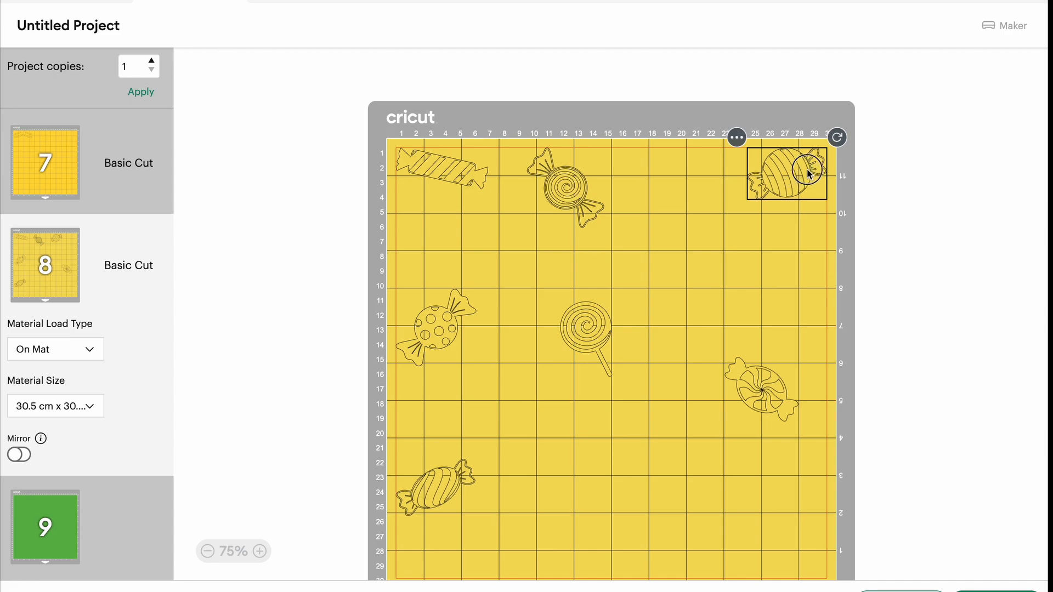
pyautogui.moveTo(598, 209); pyautogui.dragTo(650, 210)
pyautogui.click(453, 313)
pyautogui.moveTo(453, 313); pyautogui.dragTo(443, 313)
pyautogui.moveTo(761, 390); pyautogui.dragTo(790, 320)
pyautogui.moveTo(432, 495); pyautogui.dragTo(432, 479)
# - Place the lollipop and red striped candy in mat 8's lower corners, and lower the swirl and polka-dot candies to mid-height along the sides
pyautogui.scroll(-2, 600, 337)
pyautogui.moveTo(600, 341); pyautogui.dragTo(815, 490)
pyautogui.moveTo(432, 433); pyautogui.dragTo(427, 541)
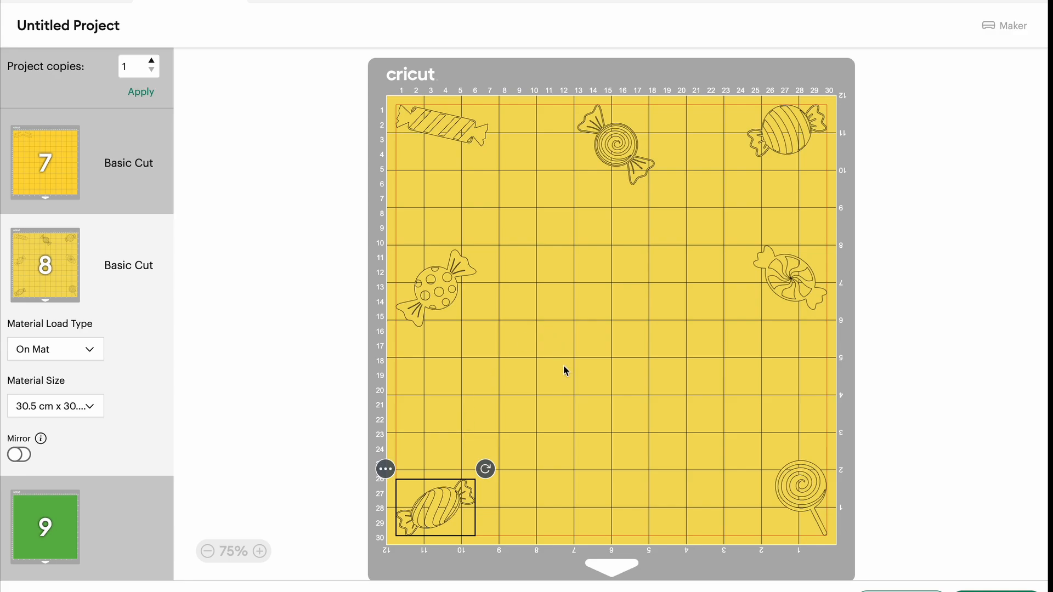
pyautogui.moveTo(803, 280); pyautogui.dragTo(803, 318)
pyautogui.moveTo(445, 283); pyautogui.dragTo(437, 319)
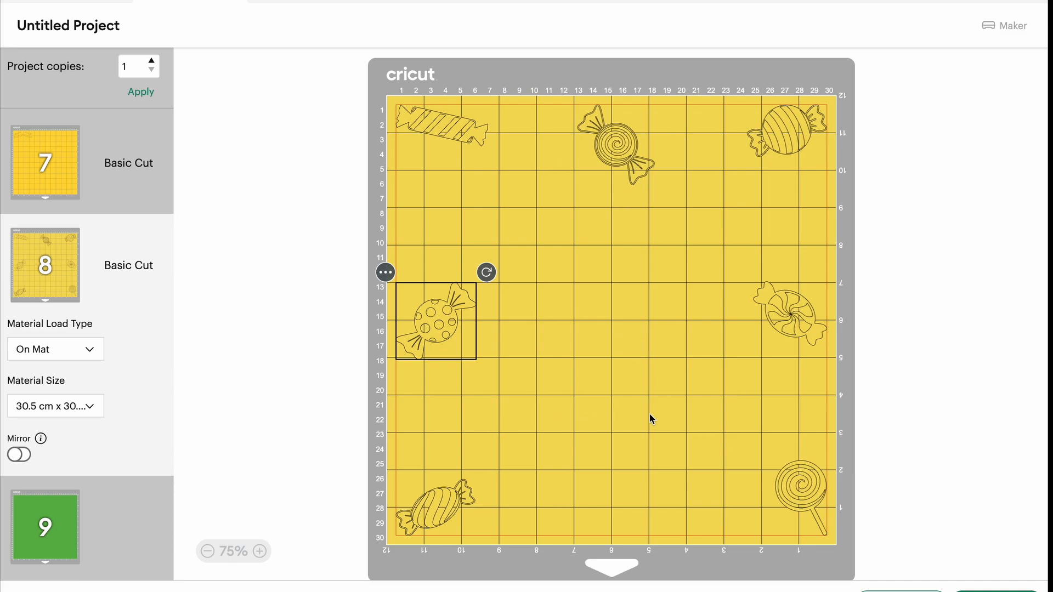
# - Turn on mirroring for mat 1 with the black frame and mat 2 with the red name
pyautogui.scroll(10, 46, 498)
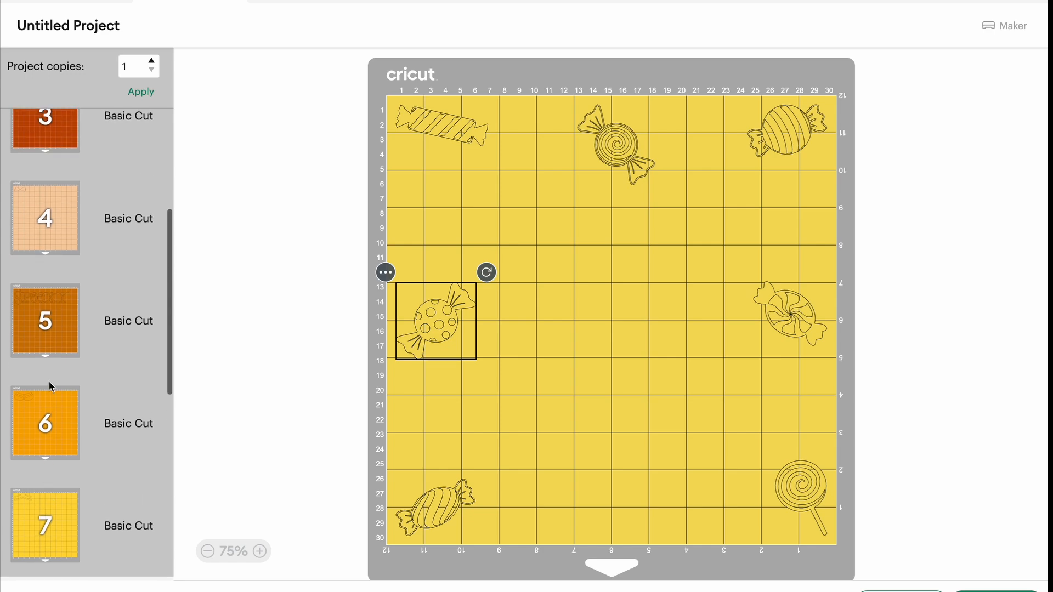
pyautogui.scroll(2, 52, 348)
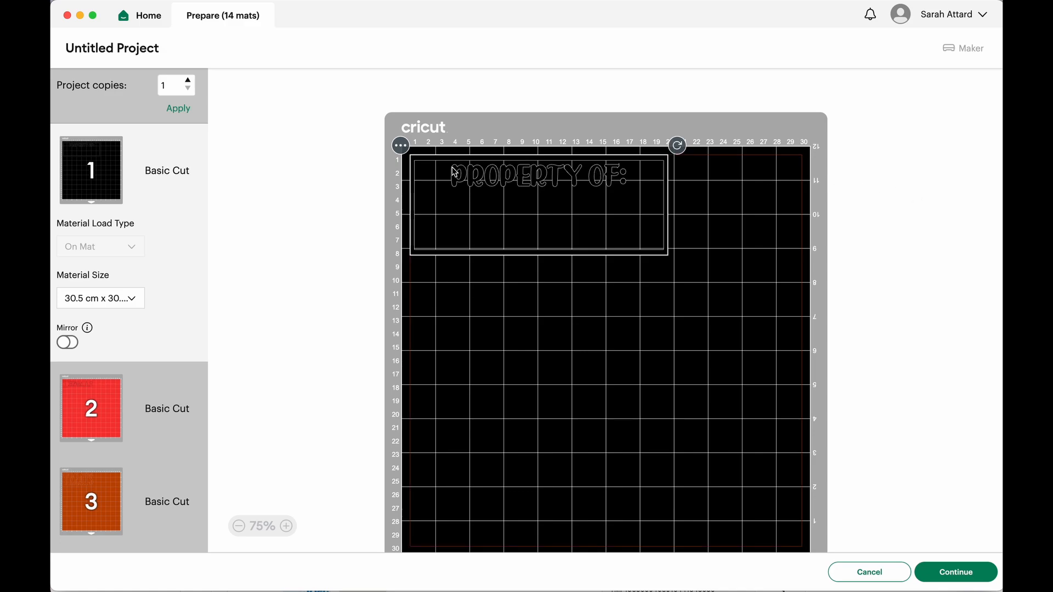
pyautogui.click(70, 345)
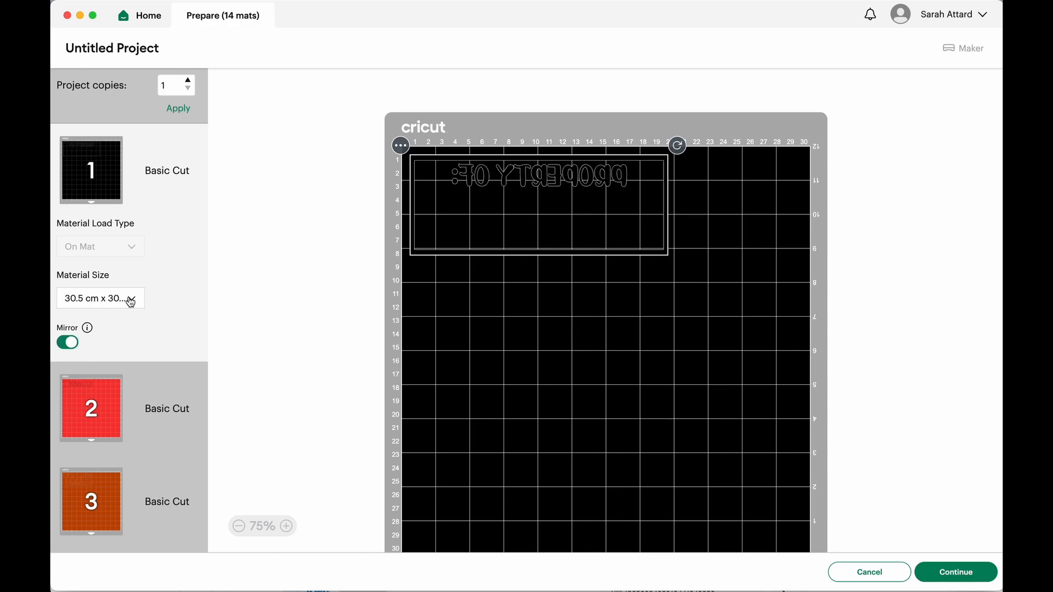
pyautogui.click(90, 413)
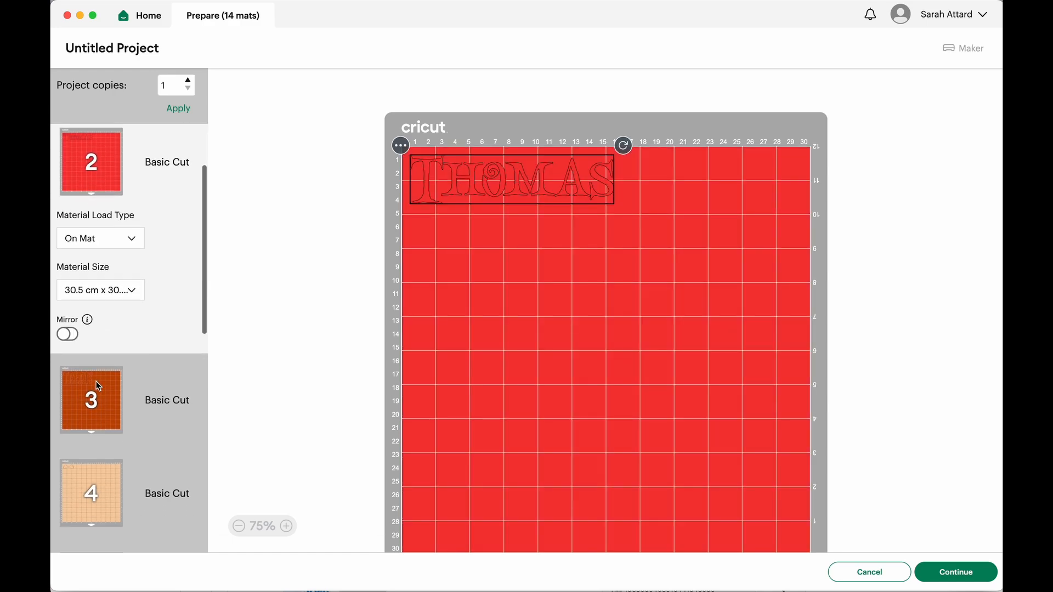
pyautogui.click(74, 339)
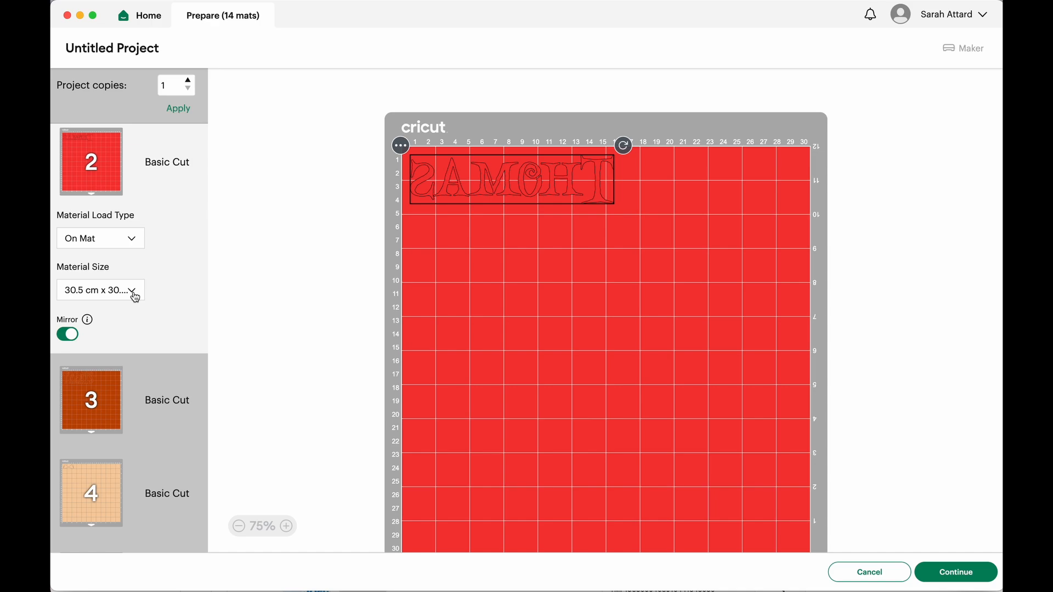
# - Turn on mirroring for mat 3 with the word TREATS and for peach mat 4
pyautogui.scroll(-3, 135, 296)
pyautogui.click(99, 329)
pyautogui.scroll(3, 101, 332)
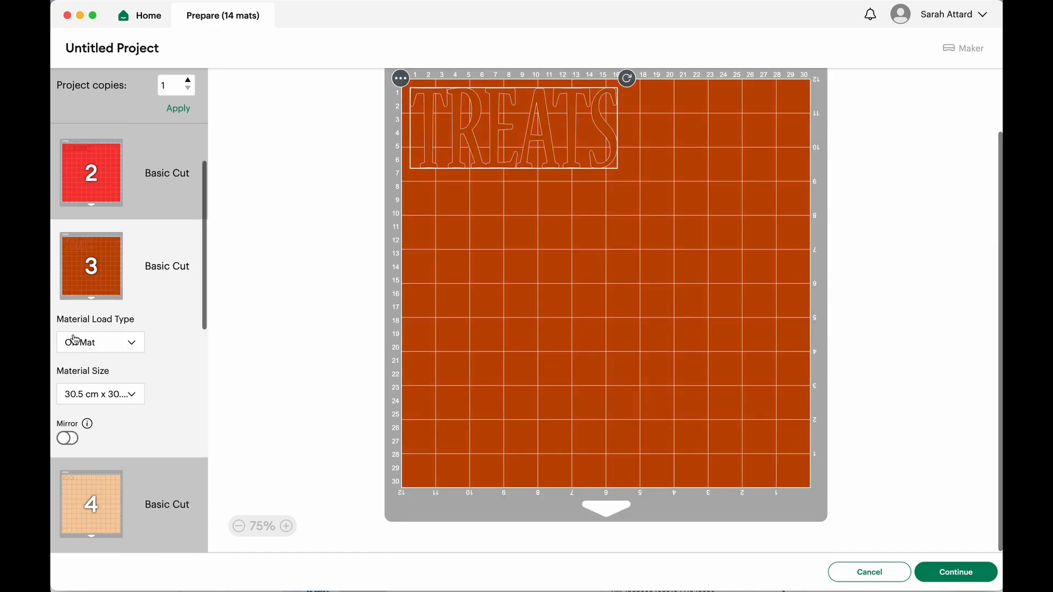
pyautogui.click(75, 441)
pyautogui.scroll(-3, 105, 368)
pyautogui.click(99, 362)
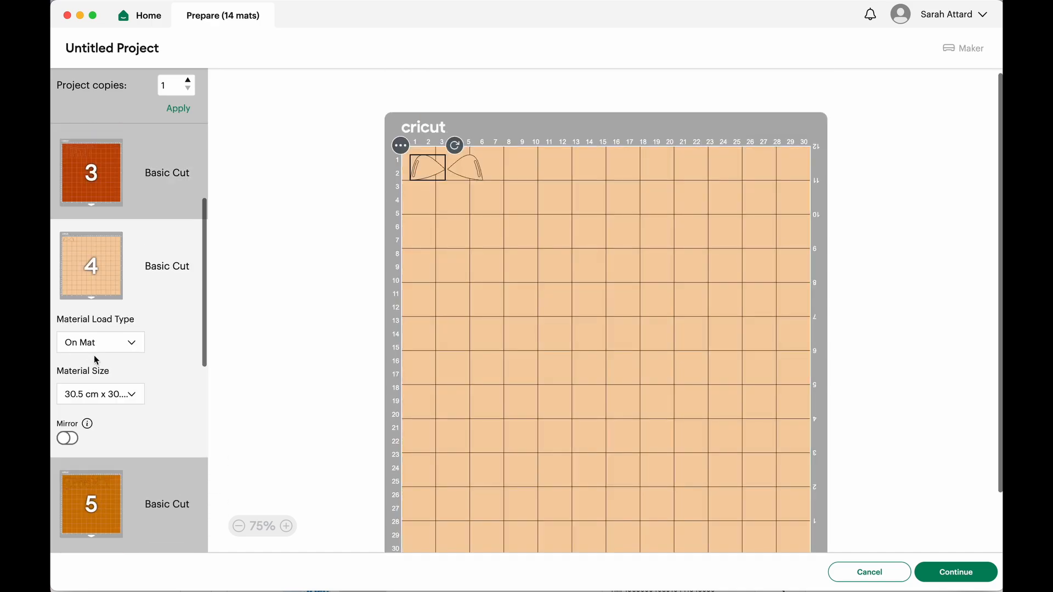
pyautogui.click(75, 442)
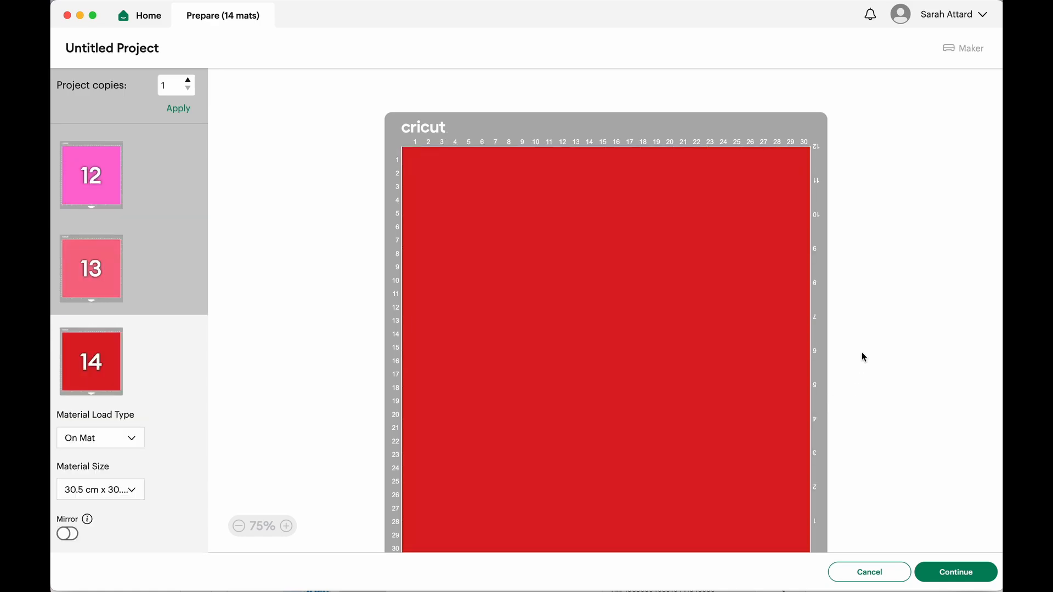
# - Proceed to the making stage with mat 1's base material set to Iron-On, and review that mat's layout and mirror setting
pyautogui.click(953, 570)
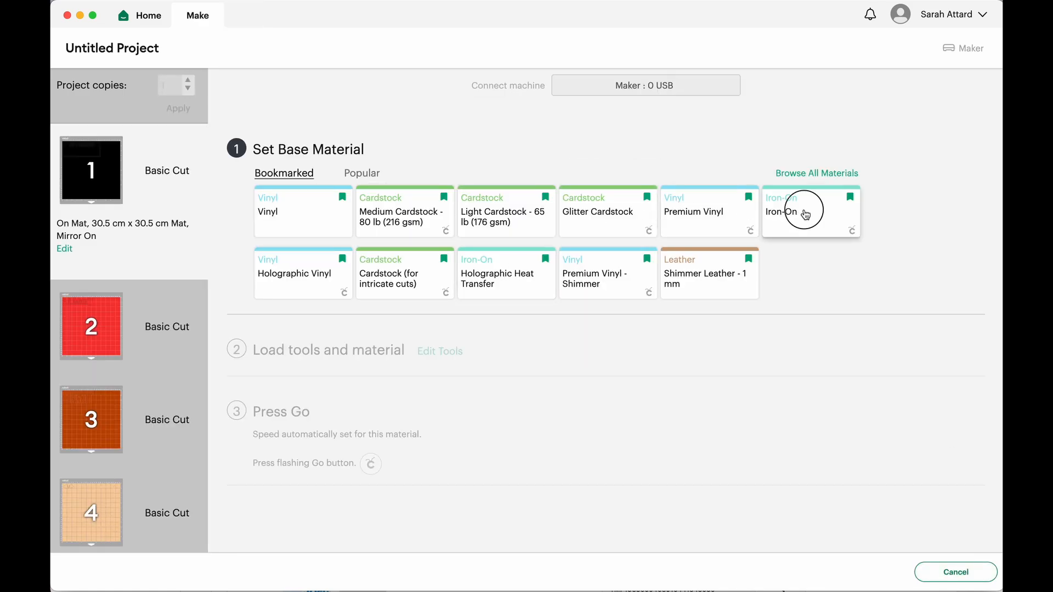
pyautogui.click(805, 214)
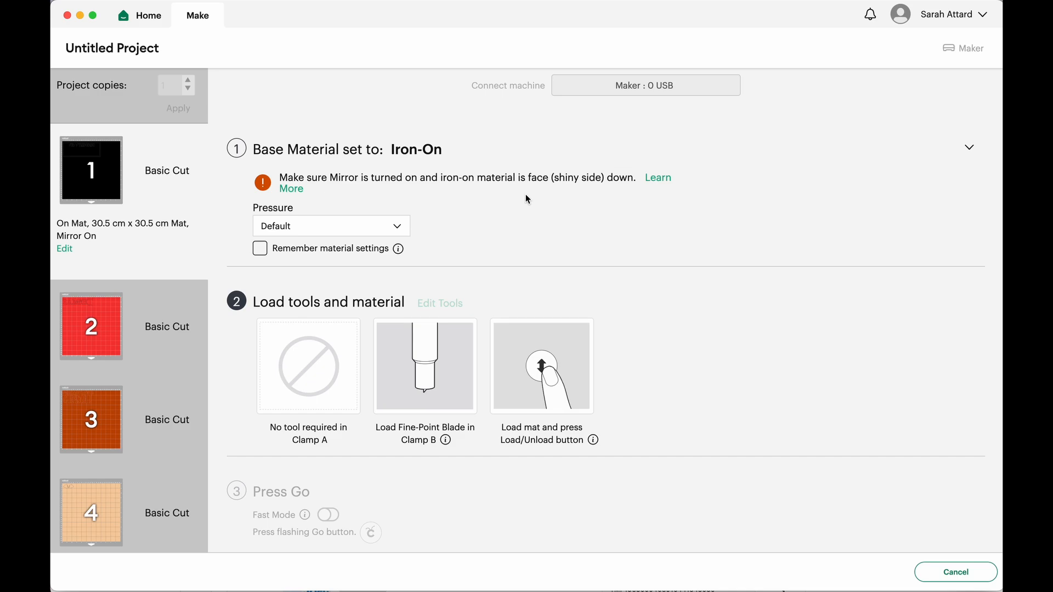
pyautogui.click(66, 250)
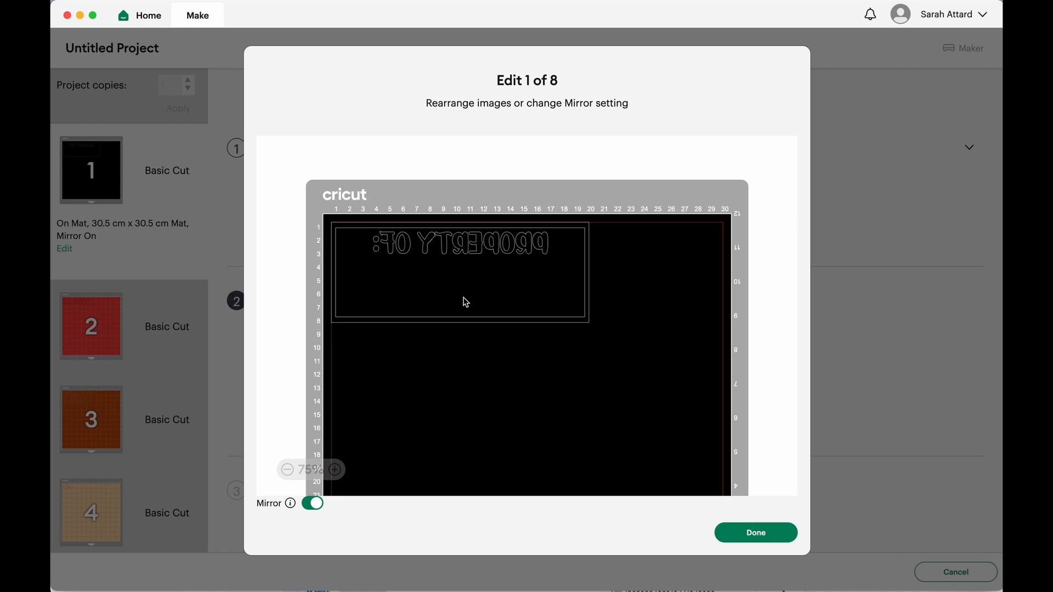
pyautogui.click(763, 532)
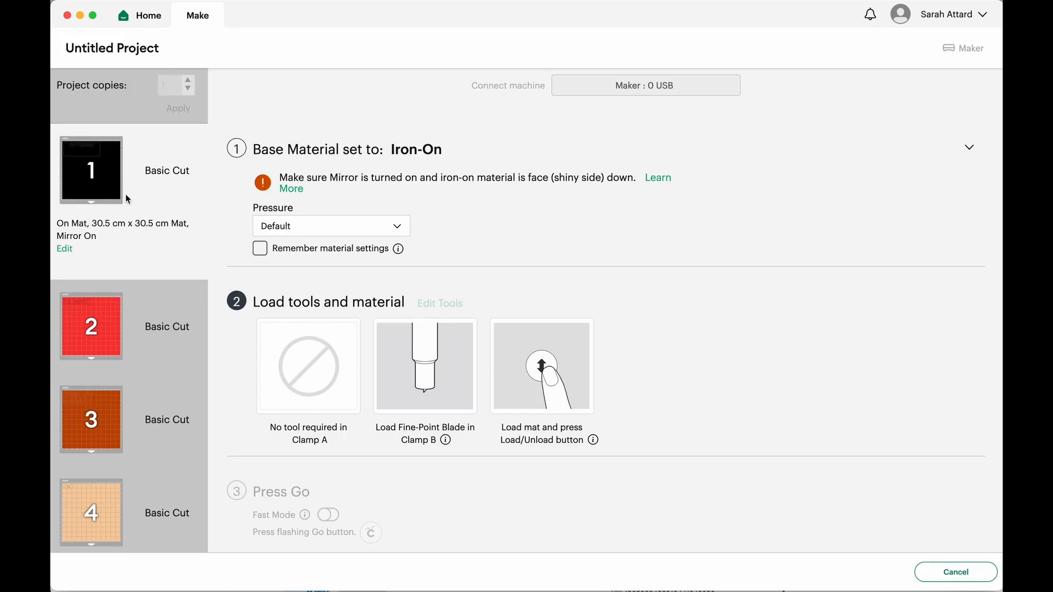
# - Select red mat 2 and open its layout for editing, switching mirroring off and back on
pyautogui.scroll(-5, 137, 216)
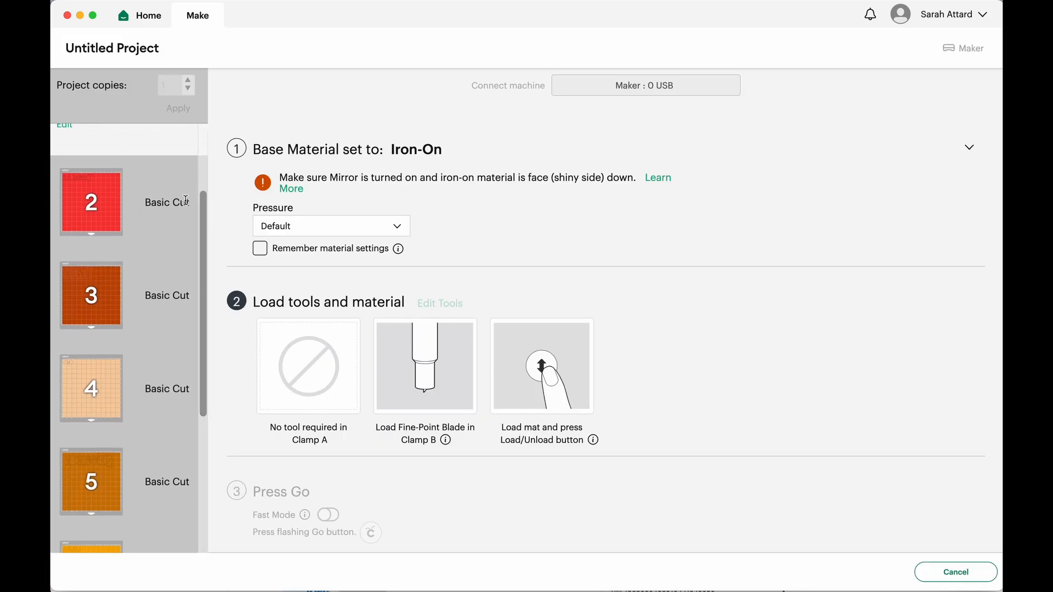
pyautogui.click(165, 214)
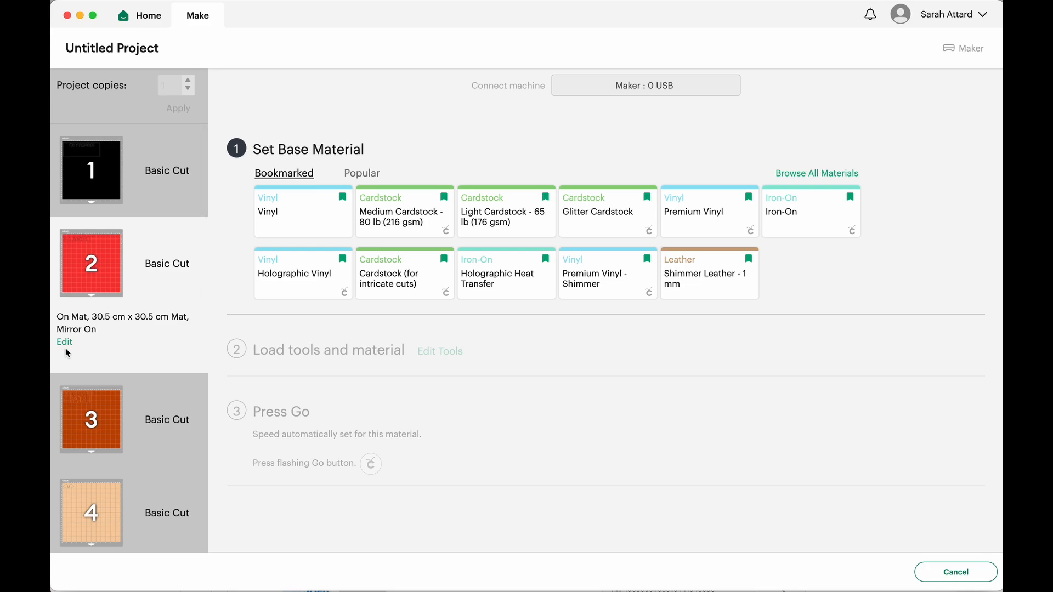
pyautogui.click(65, 342)
pyautogui.click(311, 504)
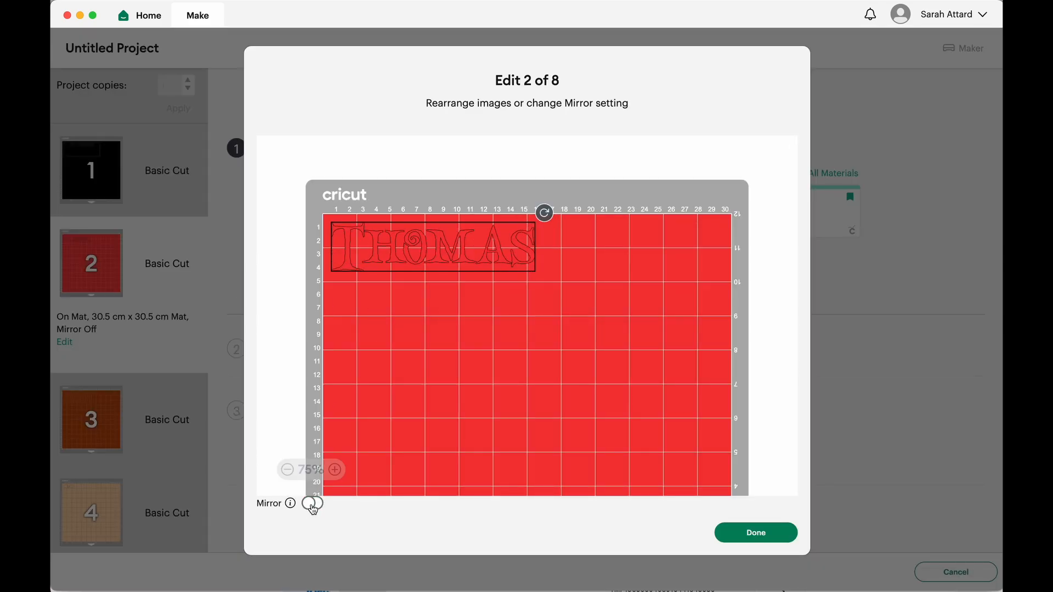
pyautogui.click(315, 505)
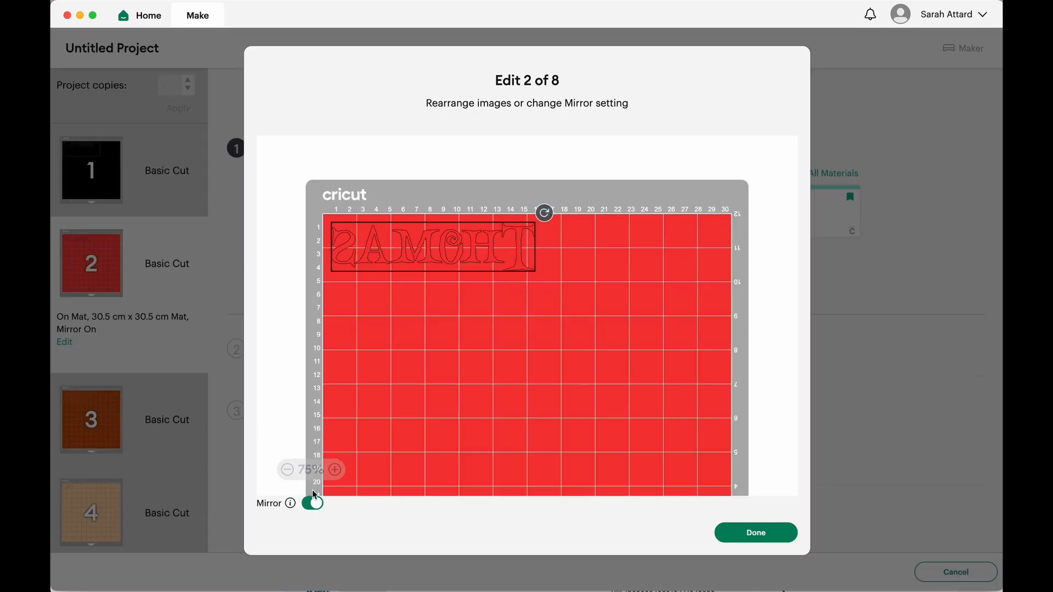
pyautogui.click(756, 532)
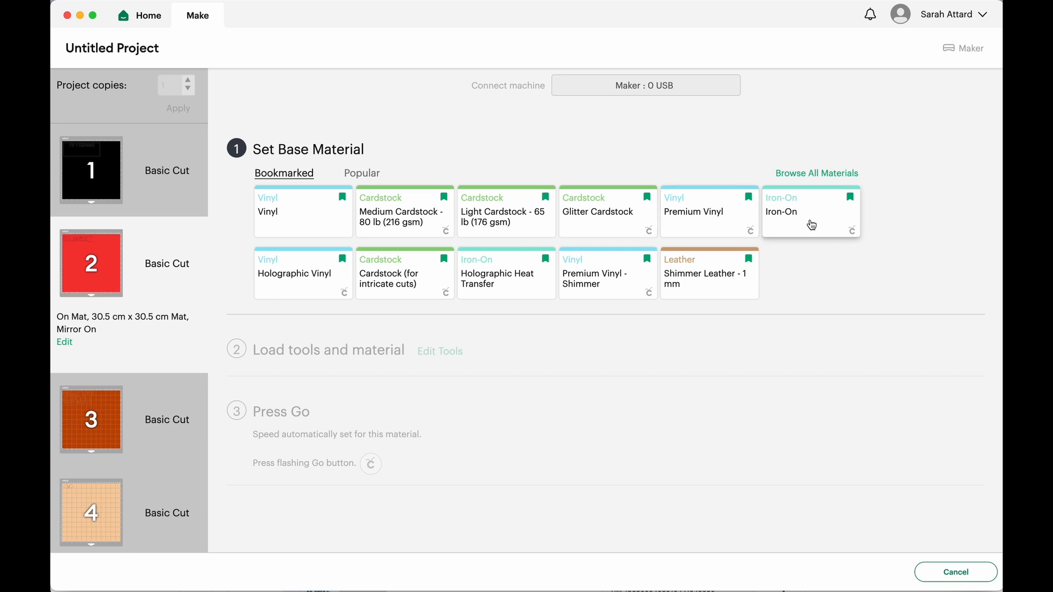